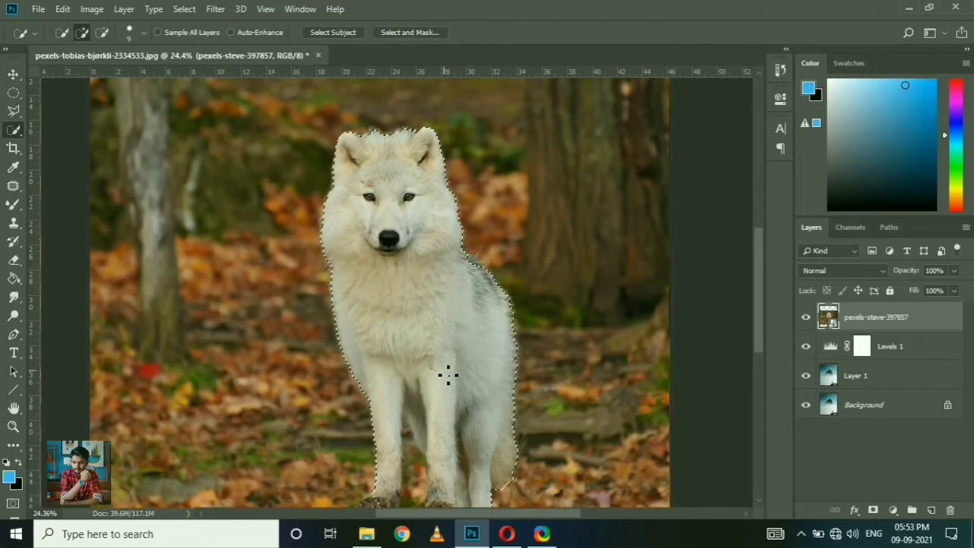
# Step: Refine the wolf's quick selection around the front paws and subtract the background gap between the front legs
pyautogui.scroll(-2, 449, 375)
pyautogui.moveTo(424, 467); pyautogui.dragTo(423, 455)
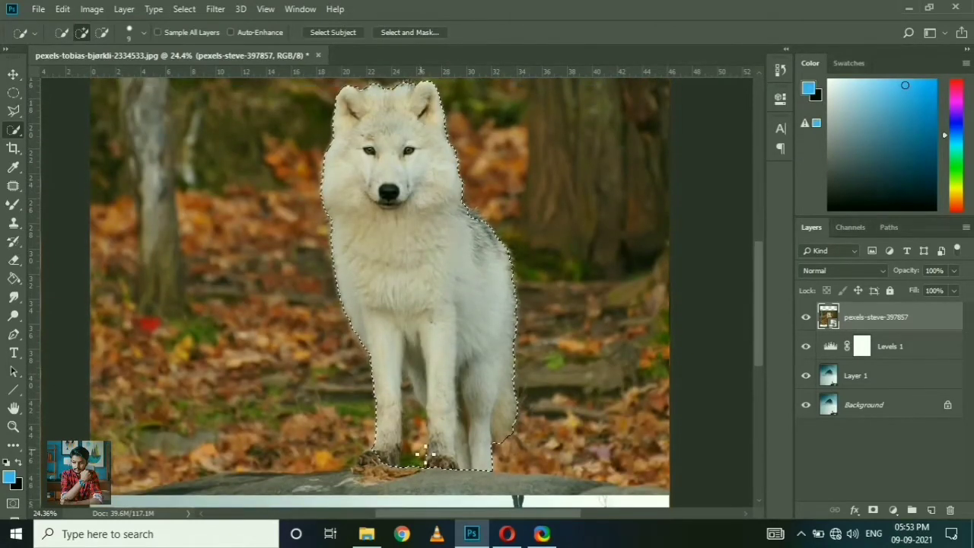
pyautogui.press('alt')
pyautogui.scroll(5, 411, 395)
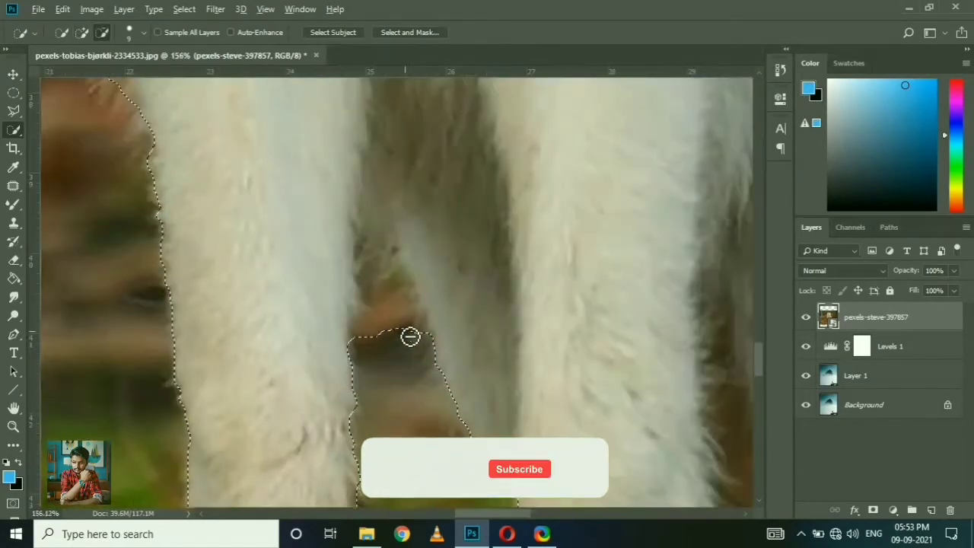
pyautogui.scroll(-3, 411, 365)
pyautogui.scroll(3, 392, 419)
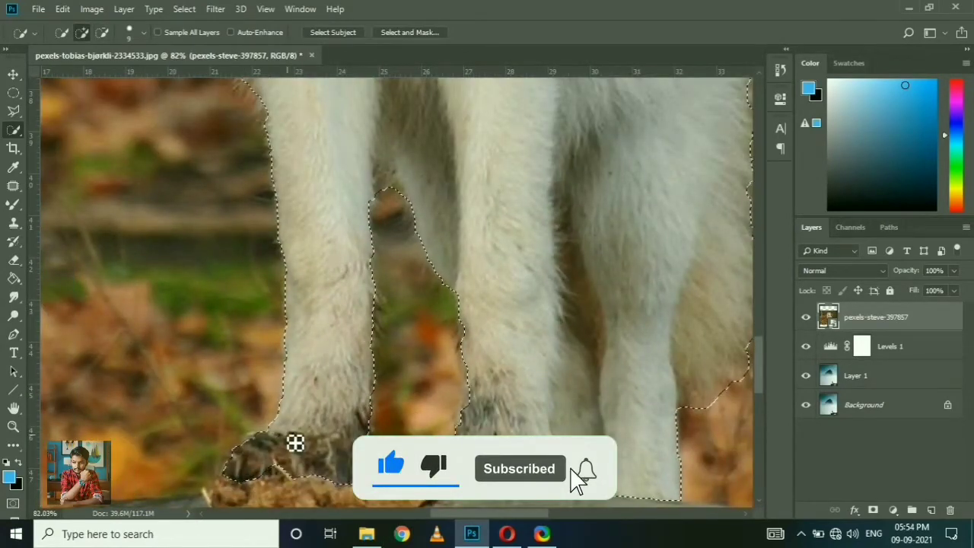
pyautogui.scroll(-3, 497, 411)
pyautogui.scroll(-3, 497, 411)
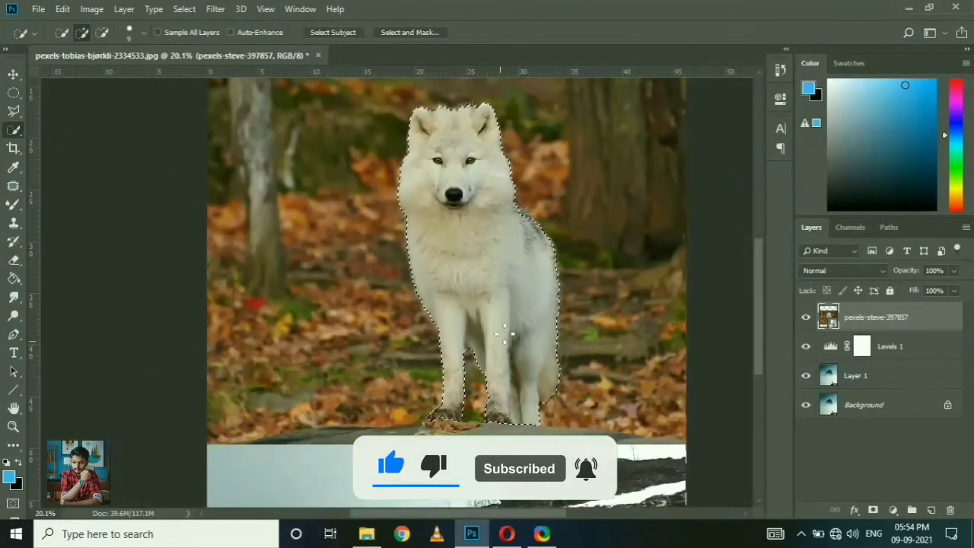
pyautogui.scroll(4, 488, 162)
pyautogui.scroll(-5, 452, 173)
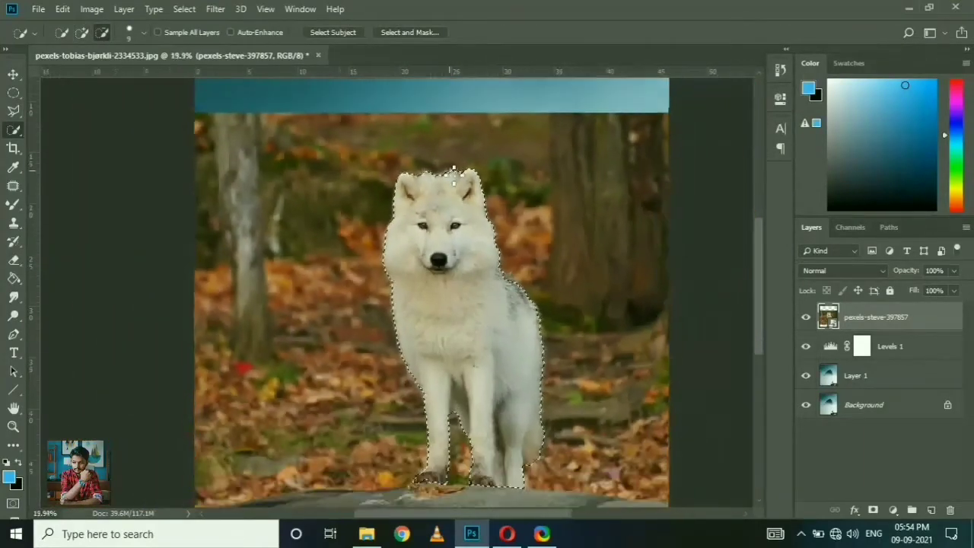
# Step: Try to refine the wolf's fur outline in Select and Mask, and revert to the last Quick Selection history state
pyautogui.click(409, 31)
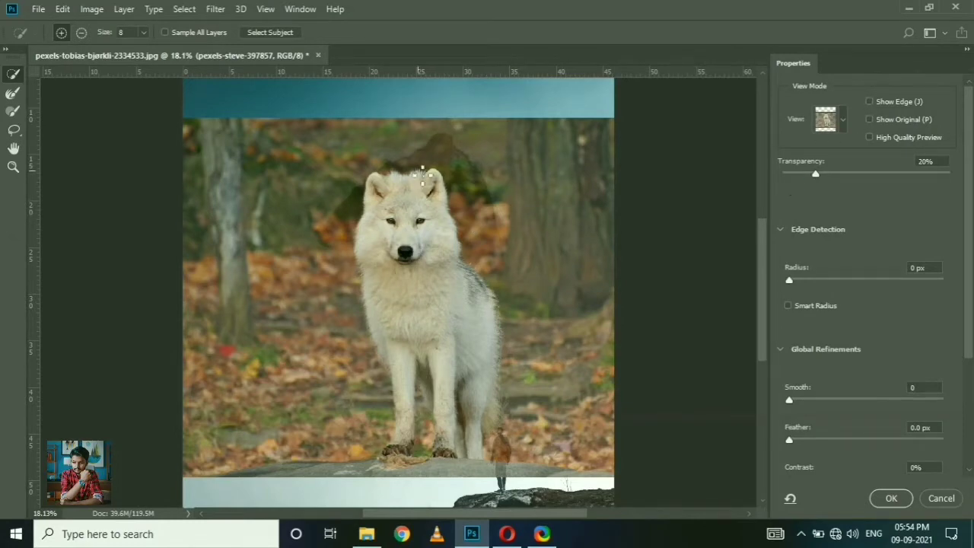
pyautogui.scroll(4, 422, 174)
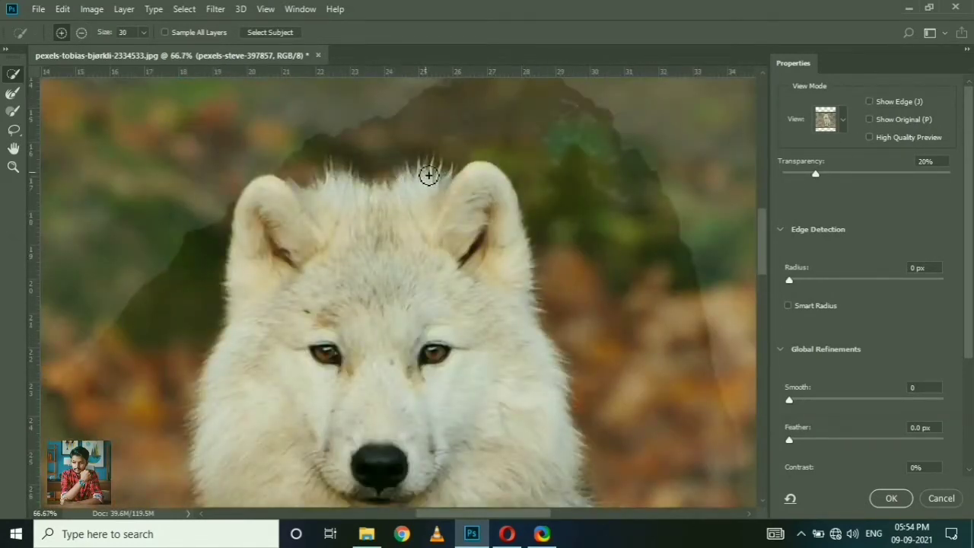
pyautogui.moveTo(333, 214); pyautogui.dragTo(338, 143)
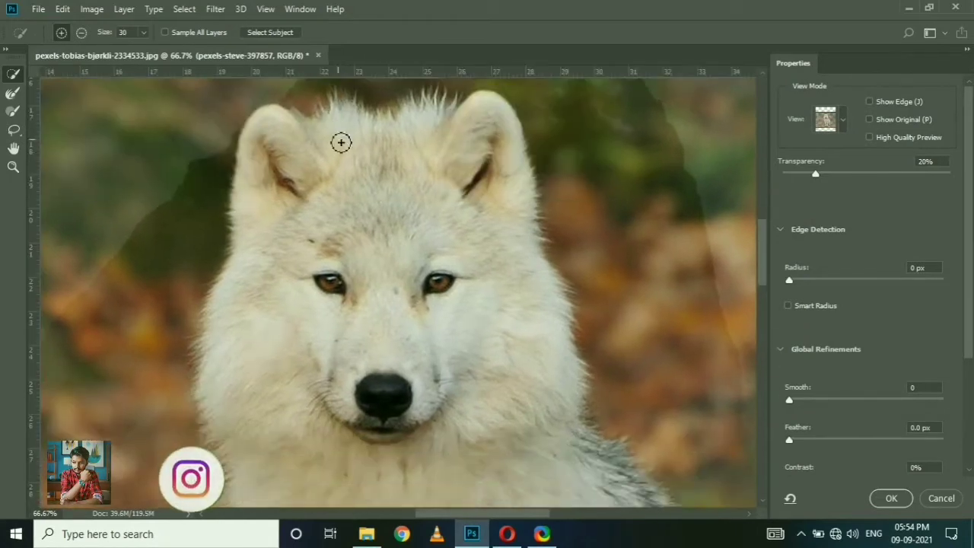
pyautogui.moveTo(590, 401)
pyautogui.mouseDown()
pyautogui.moveTo(621, 456)
pyautogui.moveTo(450, 184)
pyautogui.mouseUp()
pyautogui.moveTo(507, 224)
pyautogui.mouseDown()
pyautogui.moveTo(540, 254)
pyautogui.moveTo(591, 450)
pyautogui.moveTo(553, 232)
pyautogui.moveTo(558, 438)
pyautogui.mouseUp()
pyautogui.moveTo(549, 377); pyautogui.dragTo(548, 145)
pyautogui.moveTo(550, 182)
pyautogui.mouseDown()
pyautogui.moveTo(576, 284)
pyautogui.moveTo(531, 414)
pyautogui.mouseUp()
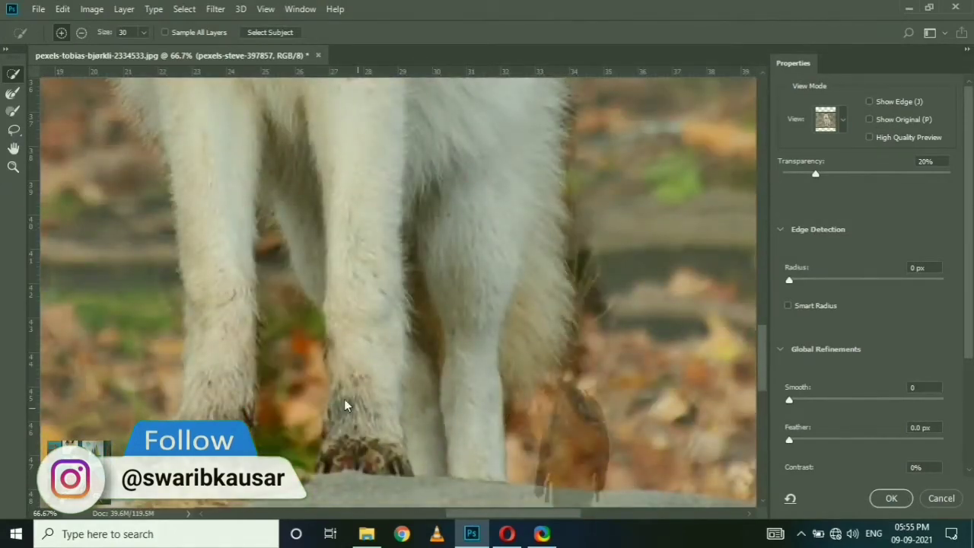
pyautogui.scroll(-5, 278, 335)
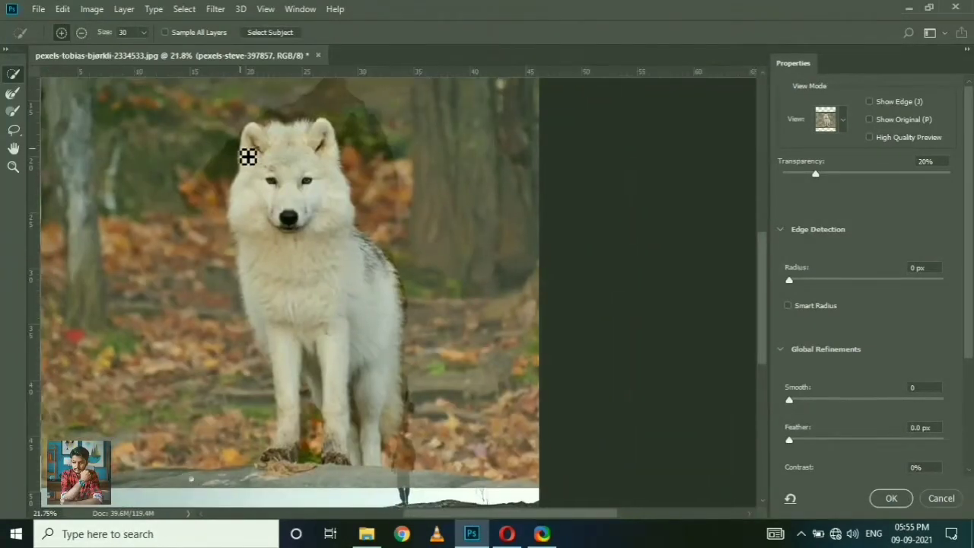
pyautogui.moveTo(248, 156)
pyautogui.mouseDown()
pyautogui.moveTo(237, 225)
pyautogui.moveTo(246, 299)
pyautogui.moveTo(272, 371)
pyautogui.moveTo(298, 368)
pyautogui.mouseUp()
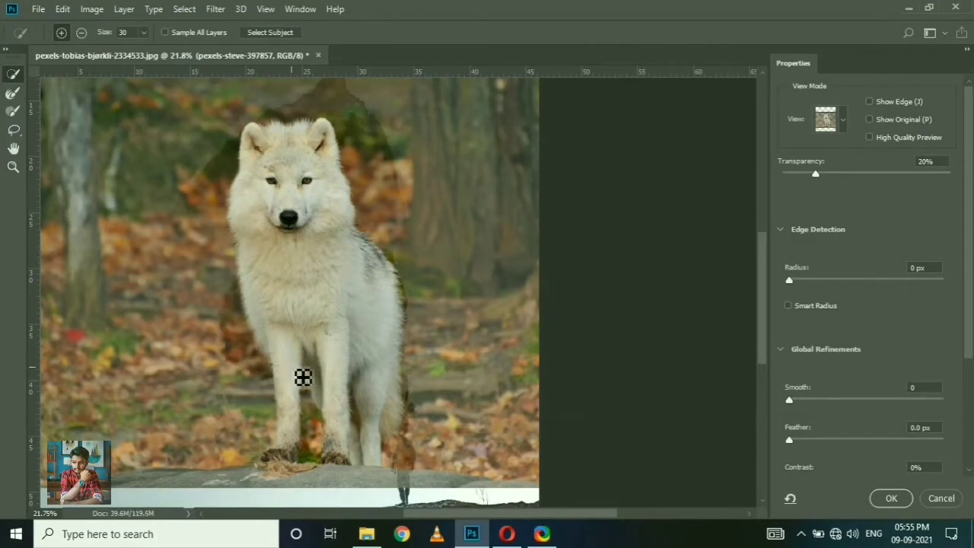
pyautogui.click(888, 499)
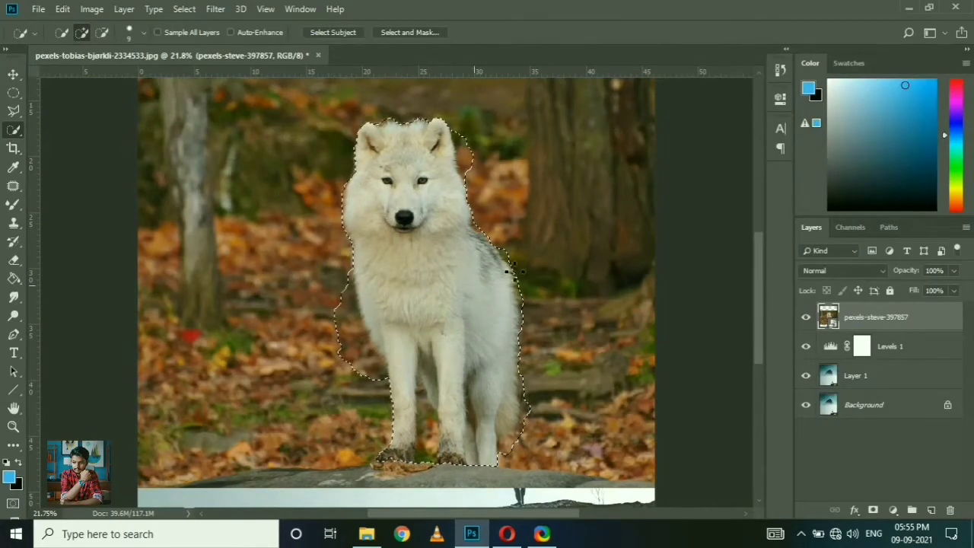
pyautogui.click(780, 69)
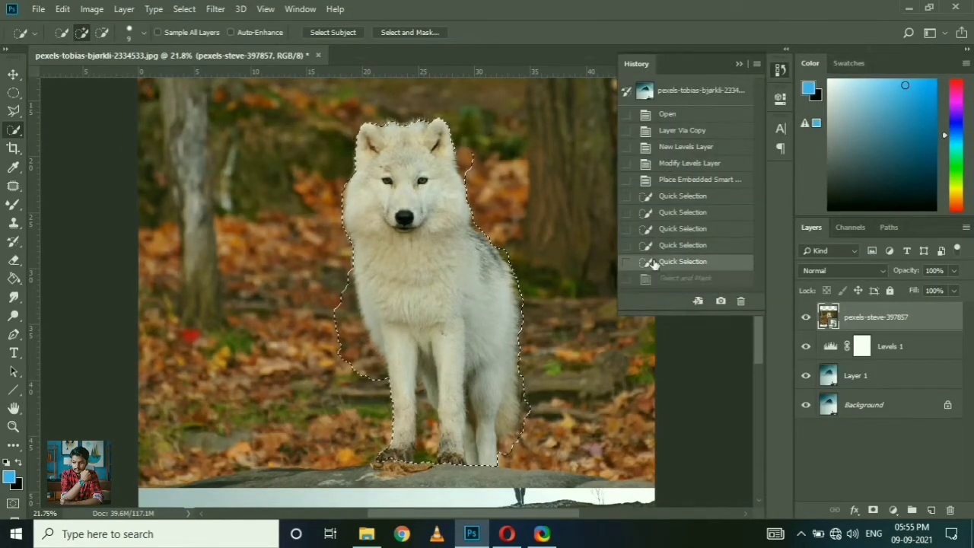
pyautogui.click(646, 261)
# Step: Commit the wolf selection from Select and Mask without edge refinements and apply it as a mask on the wolf layer
pyautogui.click(423, 34)
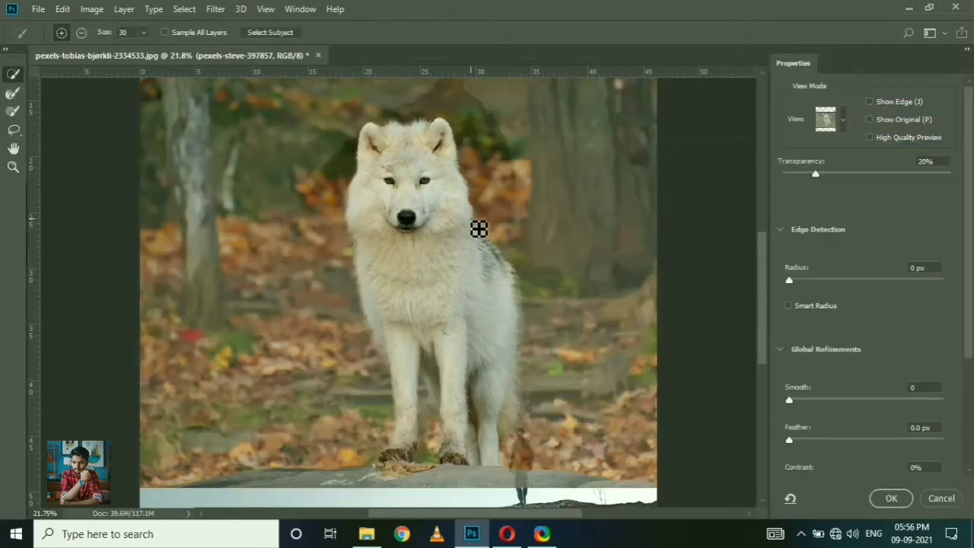
pyautogui.scroll(-3, 789, 351)
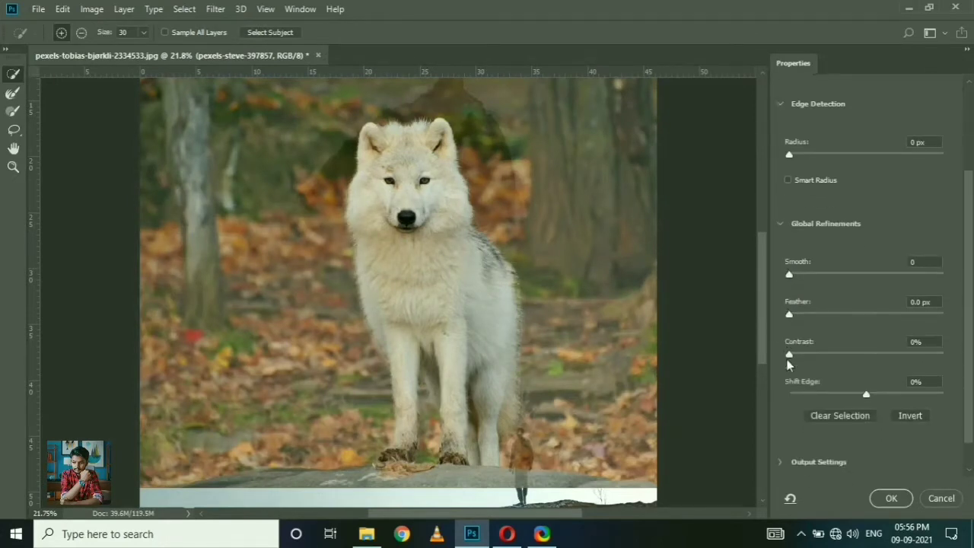
pyautogui.scroll(3, 830, 244)
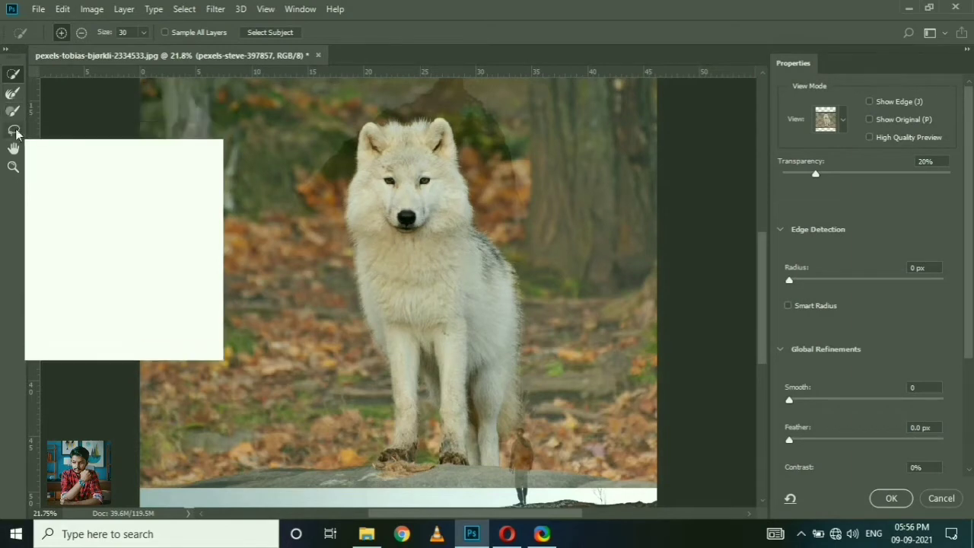
pyautogui.click(892, 497)
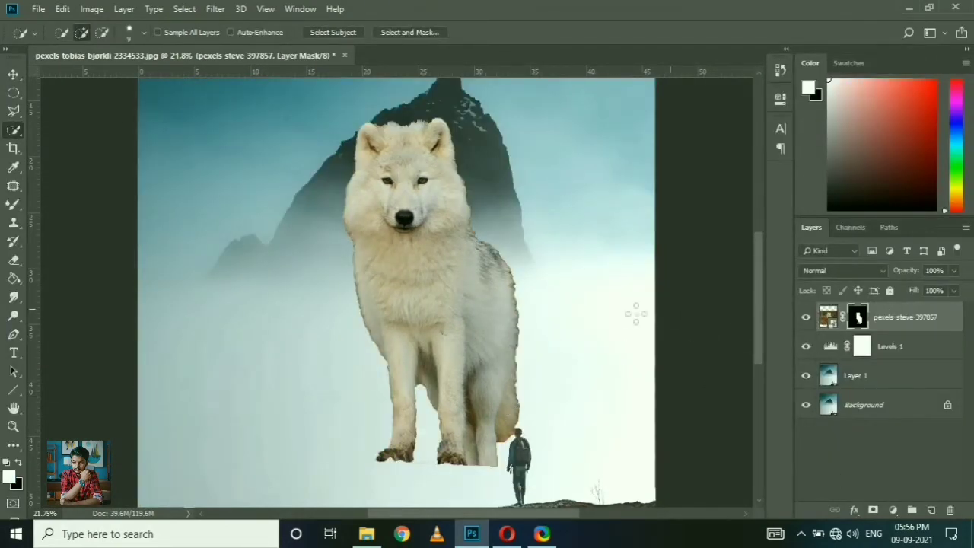
# Step: Load the wolf layer's mask as a selection and deselect it
pyautogui.scroll(6, 430, 195)
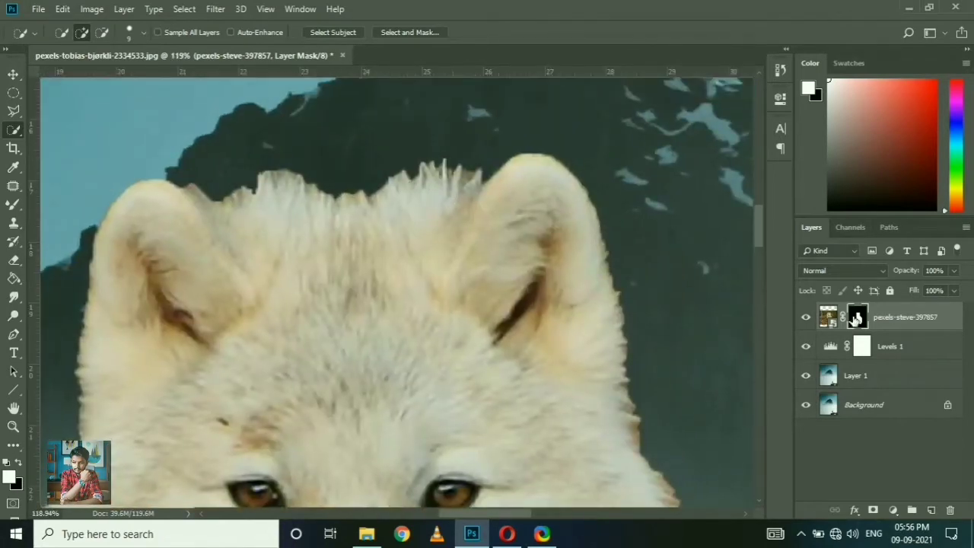
pyautogui.rightClick(858, 318)
pyautogui.click(481, 303)
pyautogui.scroll(-7, 481, 303)
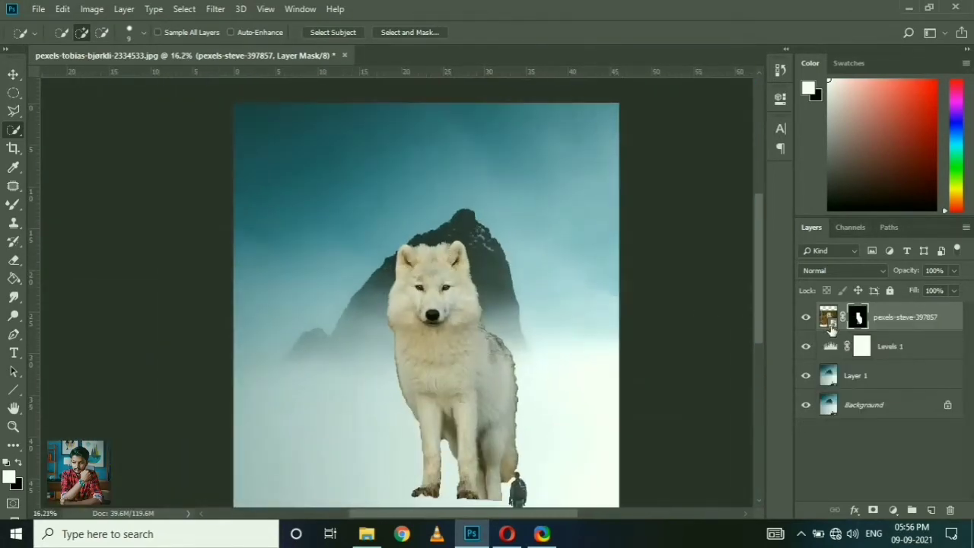
pyautogui.rightClick(857, 318)
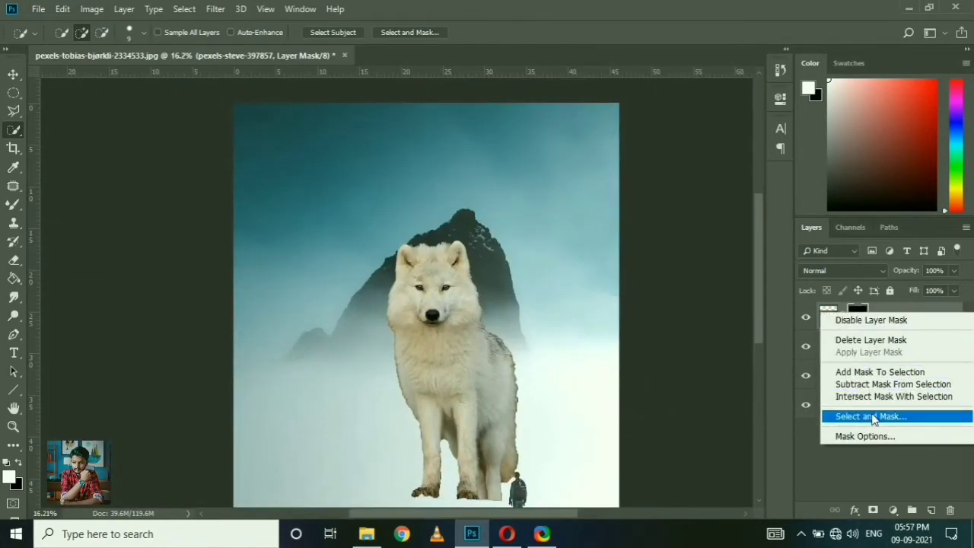
pyautogui.click(872, 371)
pyautogui.hotkey('shift', 'F6')
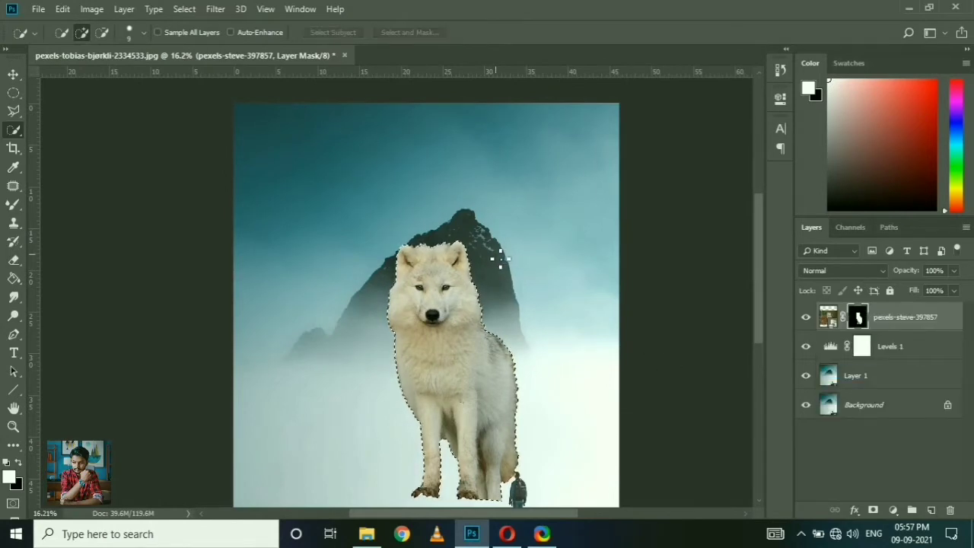
pyautogui.click(564, 163)
pyautogui.press('v')
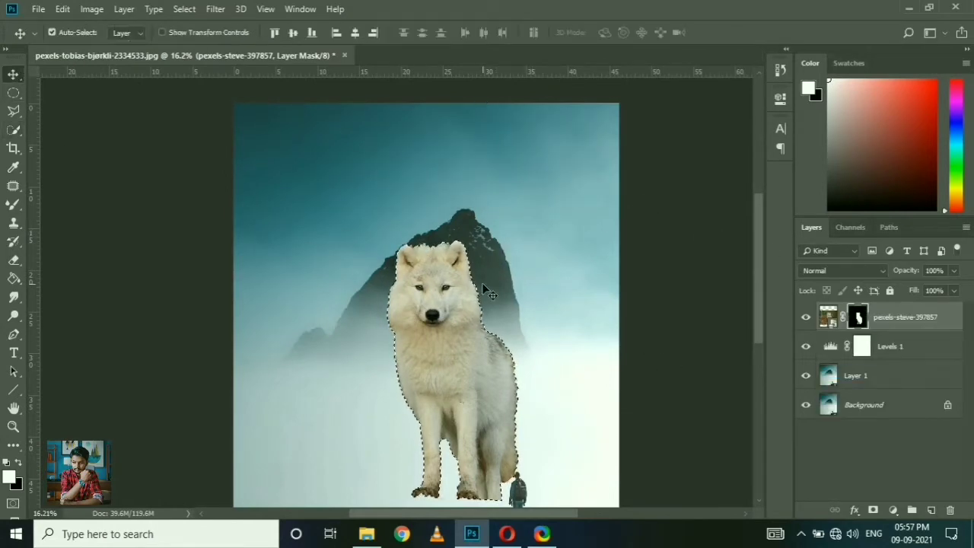
pyautogui.hotkey('ctrl', 'd')
# Step: Move the masked wolf layer below the Levels 1 adjustment and clip Levels 1 to the wolf layer
pyautogui.scroll(5, 463, 339)
pyautogui.scroll(-2, 464, 337)
pyautogui.scroll(9, 404, 144)
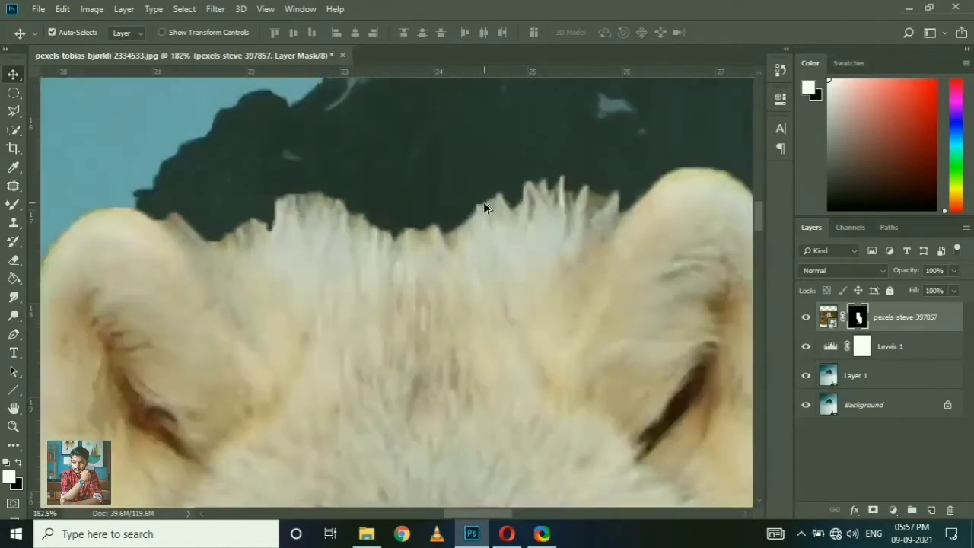
pyautogui.scroll(-8, 312, 217)
pyautogui.scroll(7, 482, 333)
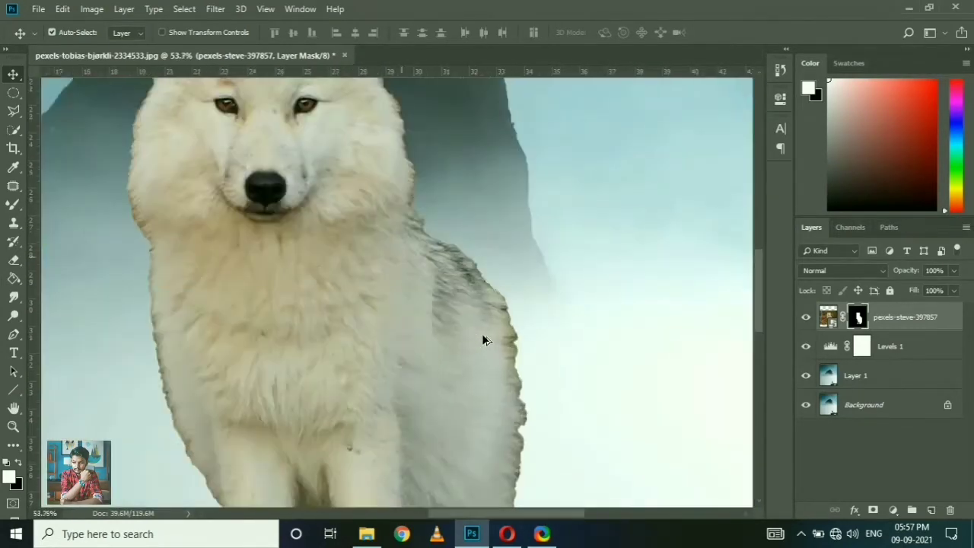
pyautogui.scroll(-8, 421, 278)
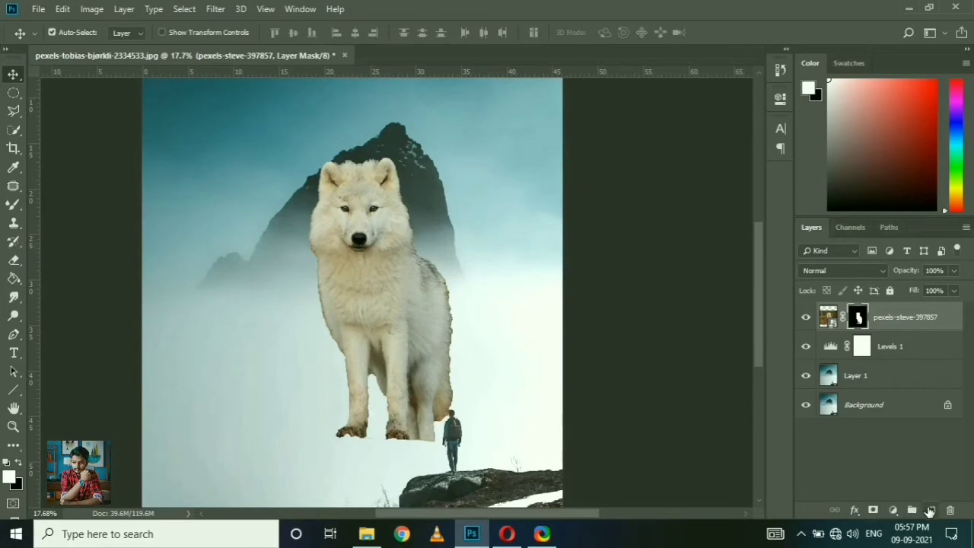
pyautogui.moveTo(888, 318); pyautogui.dragTo(892, 349)
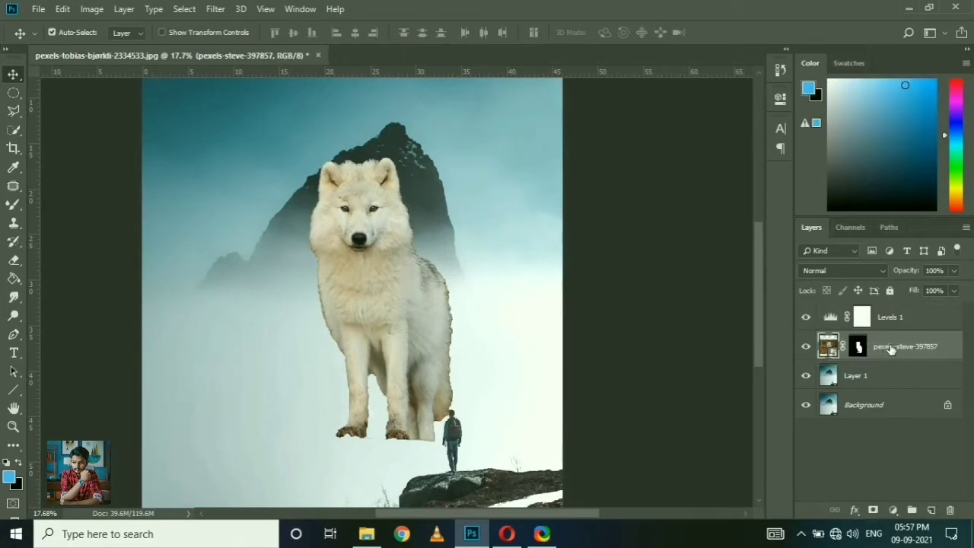
pyautogui.click(867, 318)
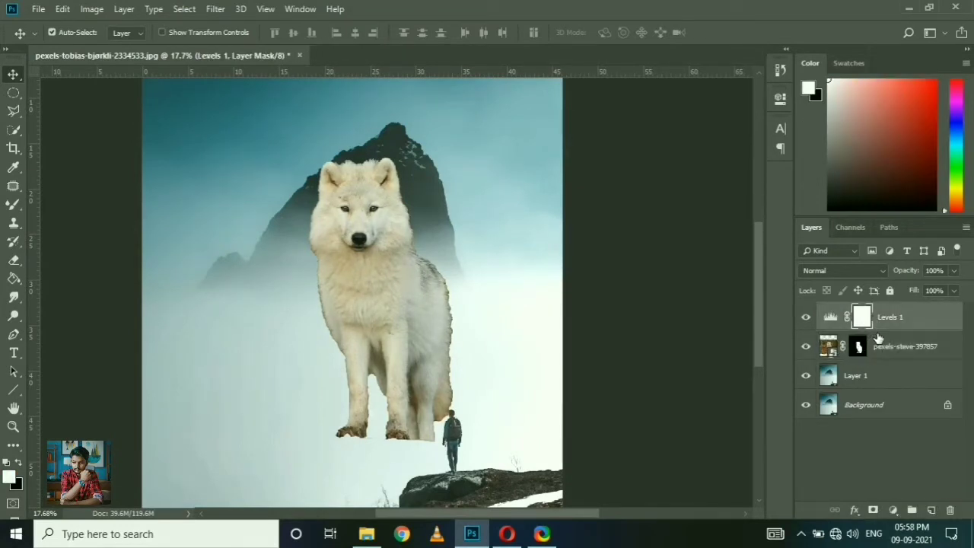
pyautogui.keyDown('alt'); pyautogui.click(879, 332); pyautogui.keyUp('alt')
# Step: Lighten the wolf with the clipped Levels adjustment: output black 64, midtones 1.00 and input white 248
pyautogui.doubleClick(843, 319)
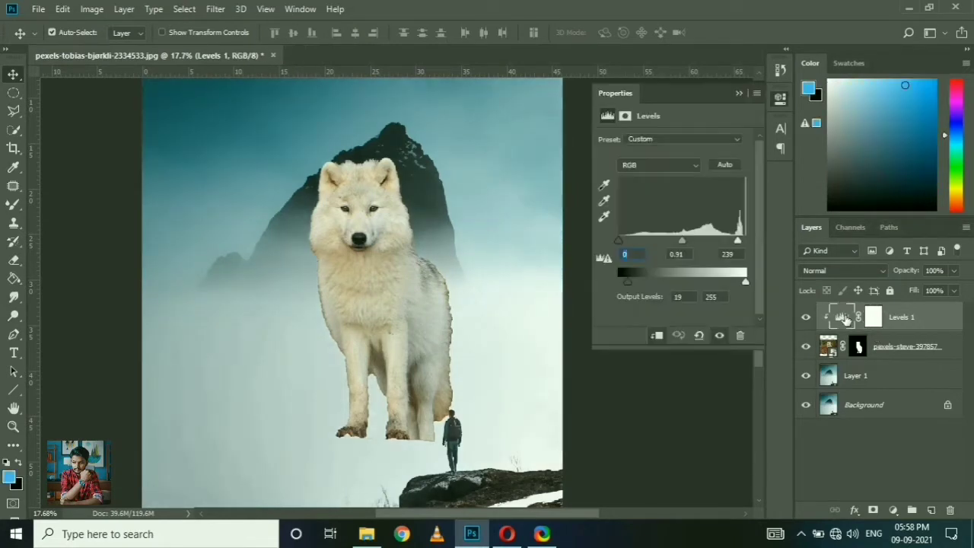
pyautogui.moveTo(631, 286); pyautogui.dragTo(652, 294)
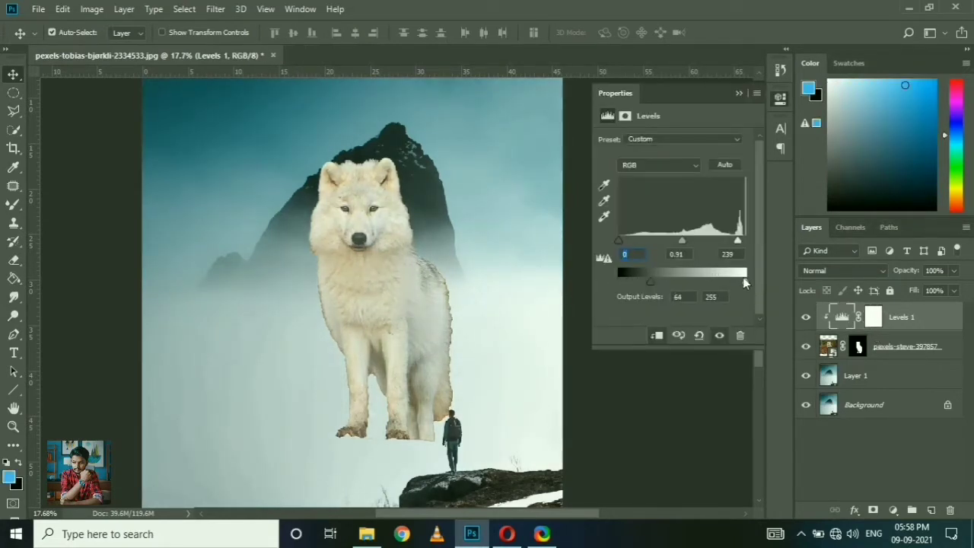
pyautogui.moveTo(691, 245); pyautogui.dragTo(670, 252)
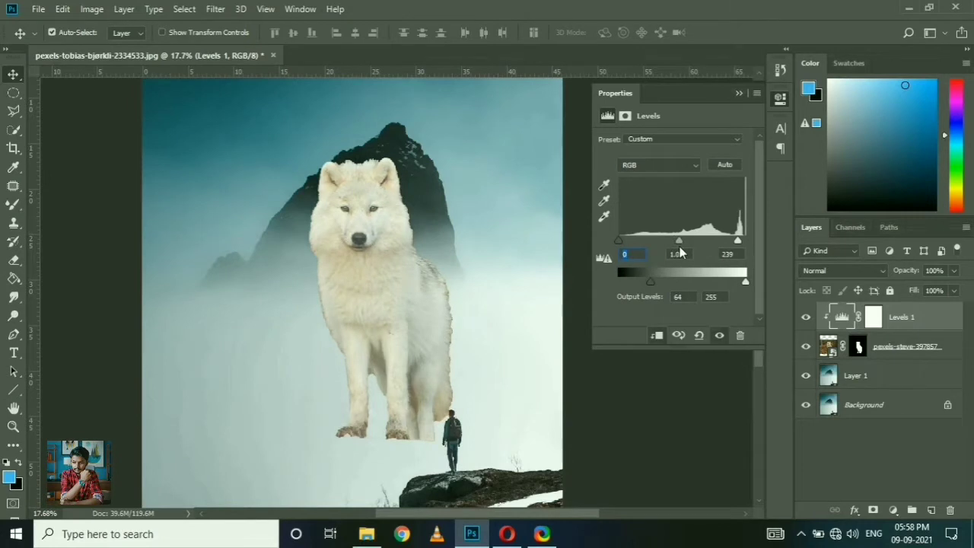
pyautogui.moveTo(732, 241); pyautogui.dragTo(742, 243)
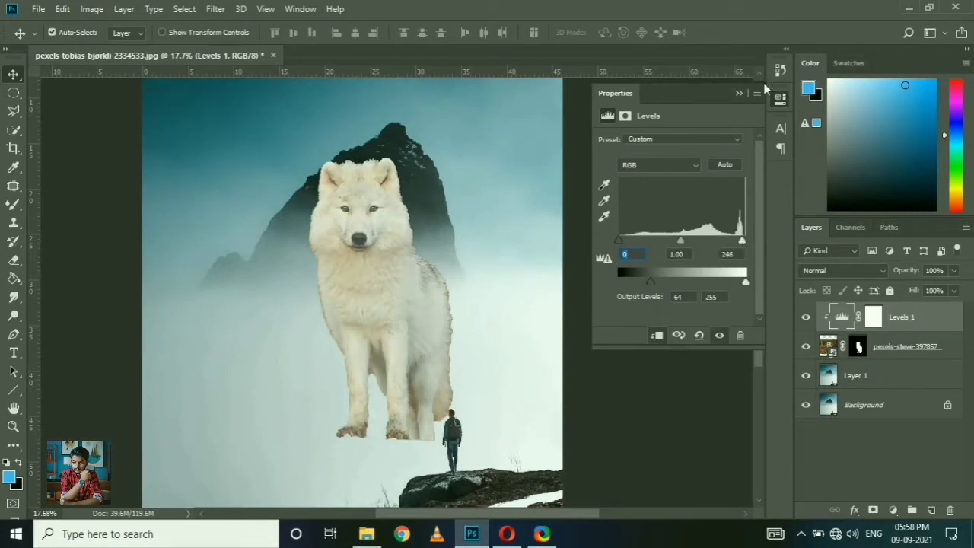
pyautogui.click(739, 93)
# Step: Flip the wolf layer horizontally with Free Transform
pyautogui.click(850, 346)
pyautogui.hotkey('ctrl', 't')
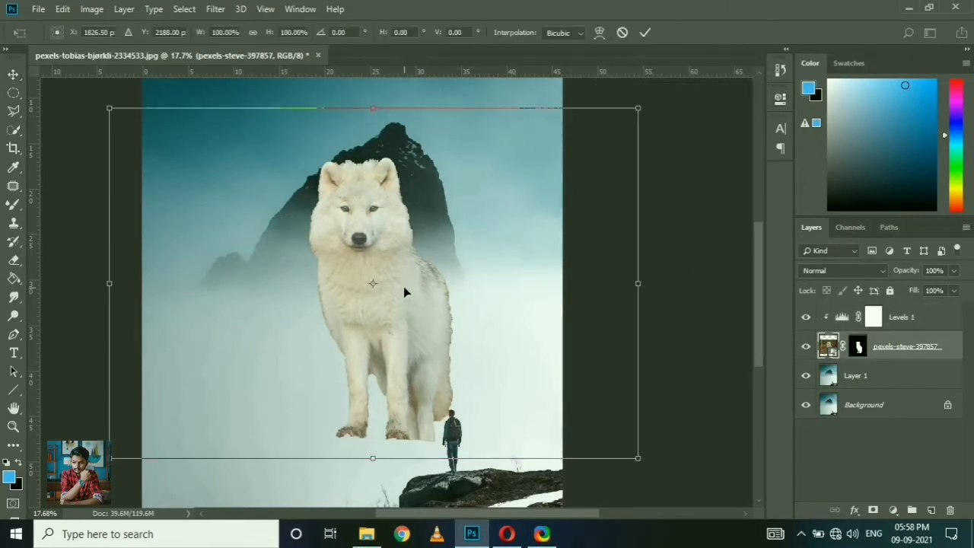
pyautogui.rightClick(407, 287)
pyautogui.click(457, 463)
pyautogui.scroll(-3, 422, 232)
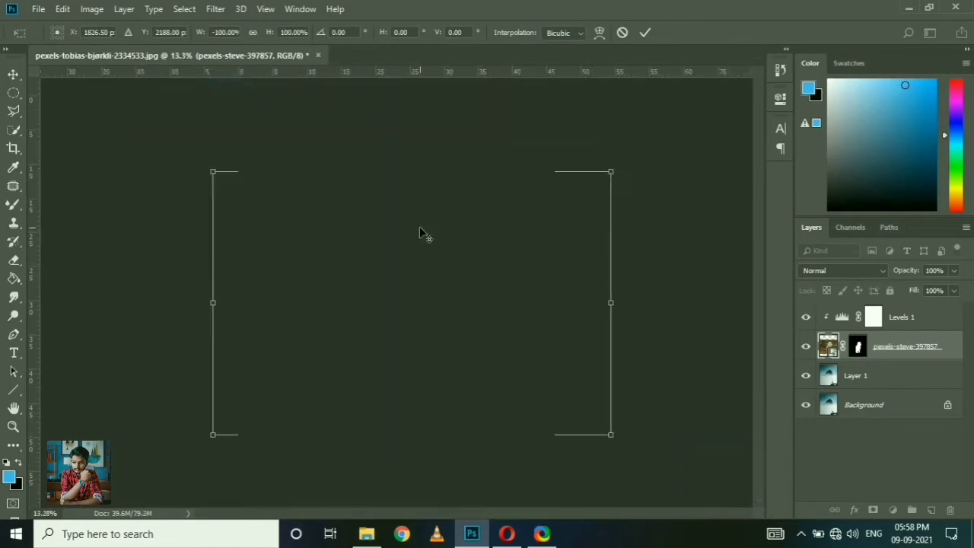
# Step: Enlarge the flipped wolf to about 164% and position it centrally on the scene, its paws just beside the hiker's rock
pyautogui.moveTo(245, 200); pyautogui.dragTo(119, 116)
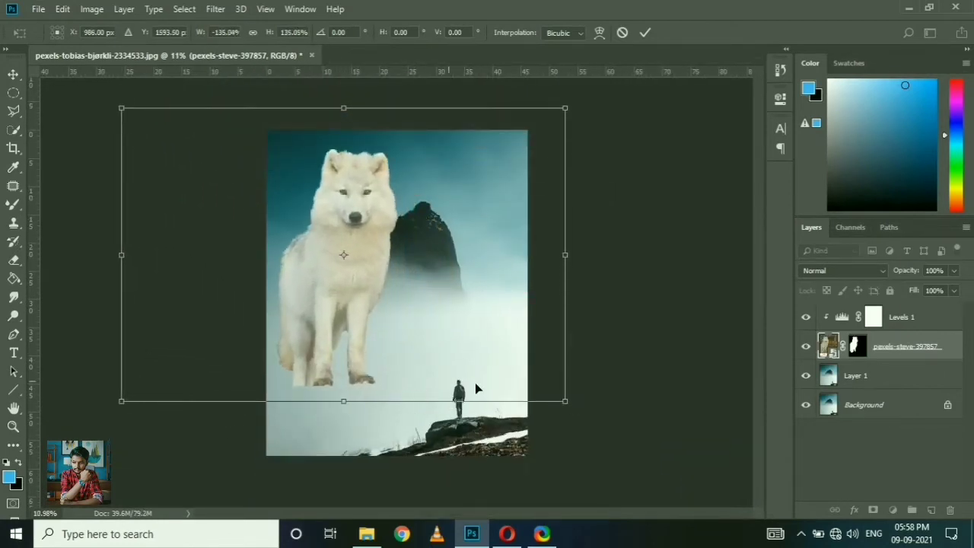
pyautogui.moveTo(573, 410); pyautogui.dragTo(596, 423)
pyautogui.moveTo(470, 345); pyautogui.dragTo(491, 360)
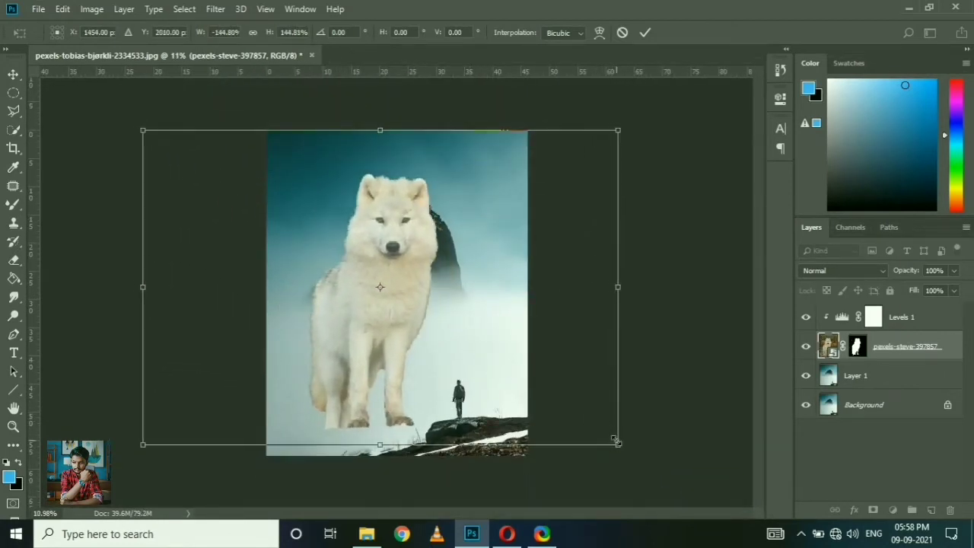
pyautogui.moveTo(618, 443); pyautogui.dragTo(712, 542)
pyautogui.moveTo(515, 373); pyautogui.dragTo(450, 375)
pyautogui.scroll(-2, 449, 362)
pyautogui.moveTo(584, 452); pyautogui.dragTo(545, 431)
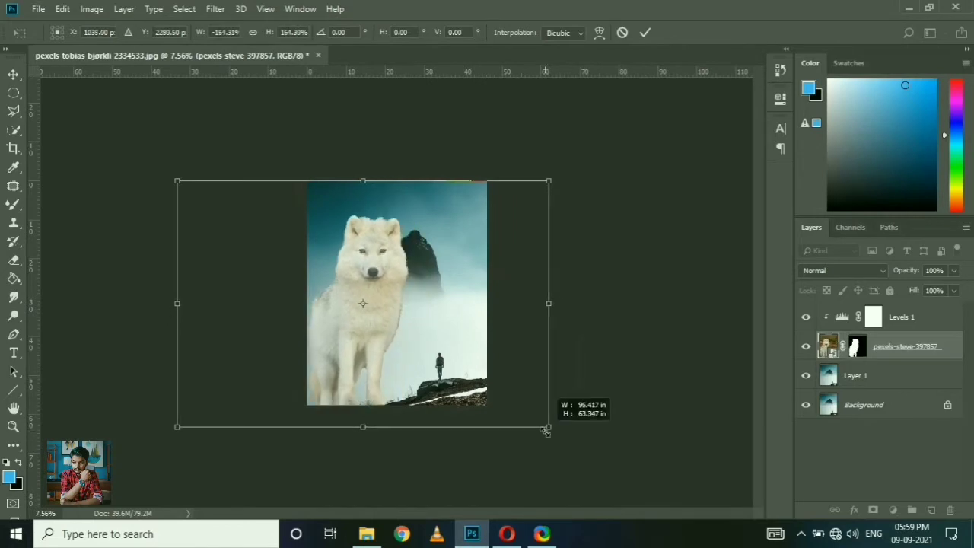
pyautogui.moveTo(417, 376); pyautogui.dragTo(441, 366)
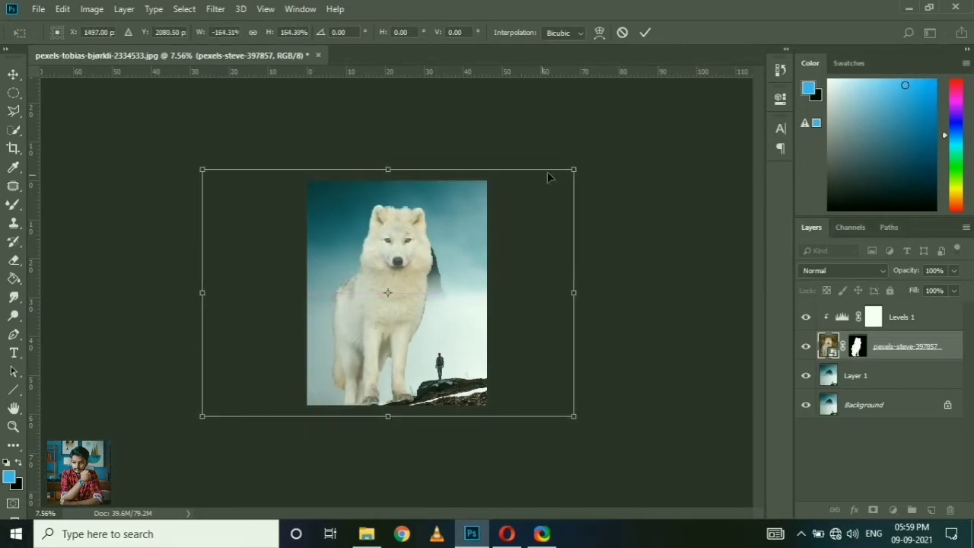
pyautogui.click(645, 32)
# Step: Select the wolf layer's mask for editing and lower the layer's opacity to 26%
pyautogui.scroll(3, 430, 348)
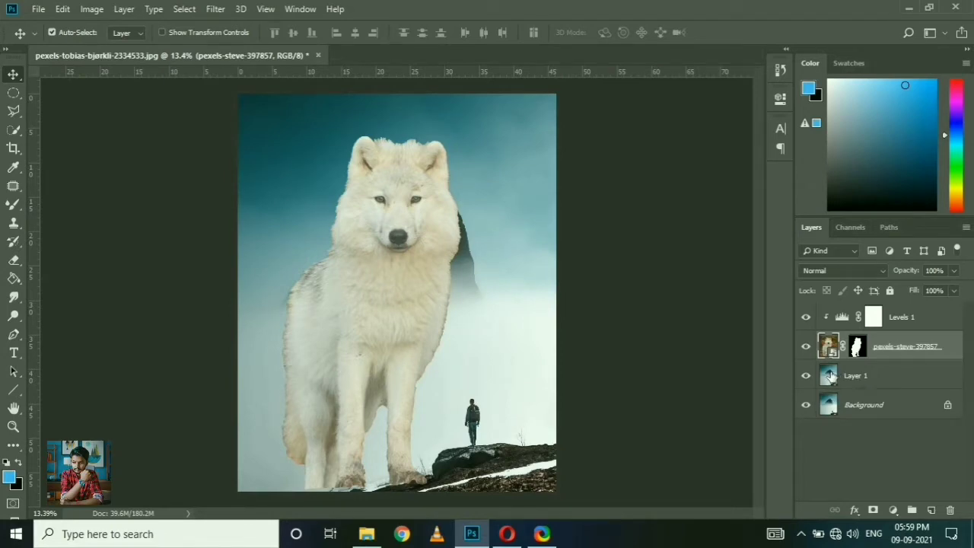
pyautogui.click(854, 350)
pyautogui.scroll(5, 418, 475)
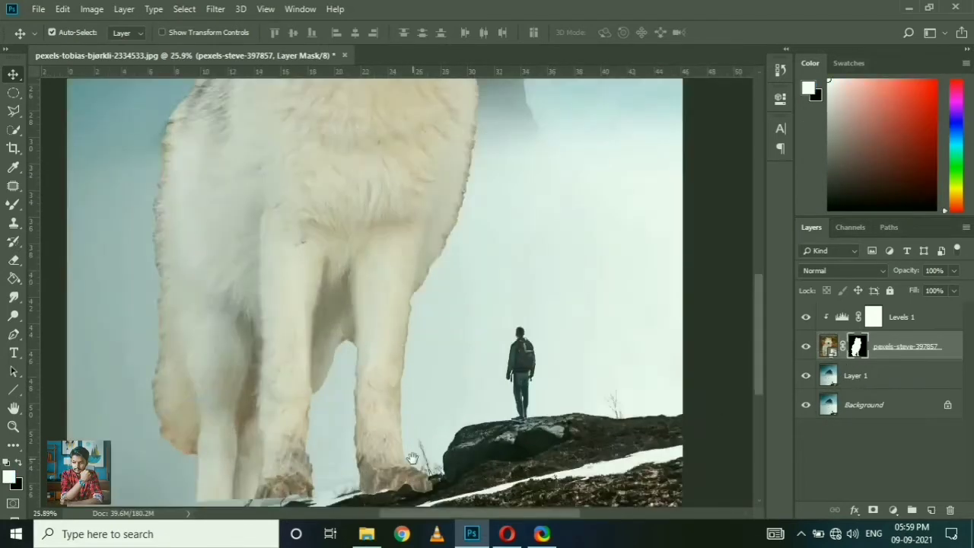
pyautogui.moveTo(418, 466); pyautogui.dragTo(452, 340)
pyautogui.moveTo(874, 278); pyautogui.dragTo(859, 282)
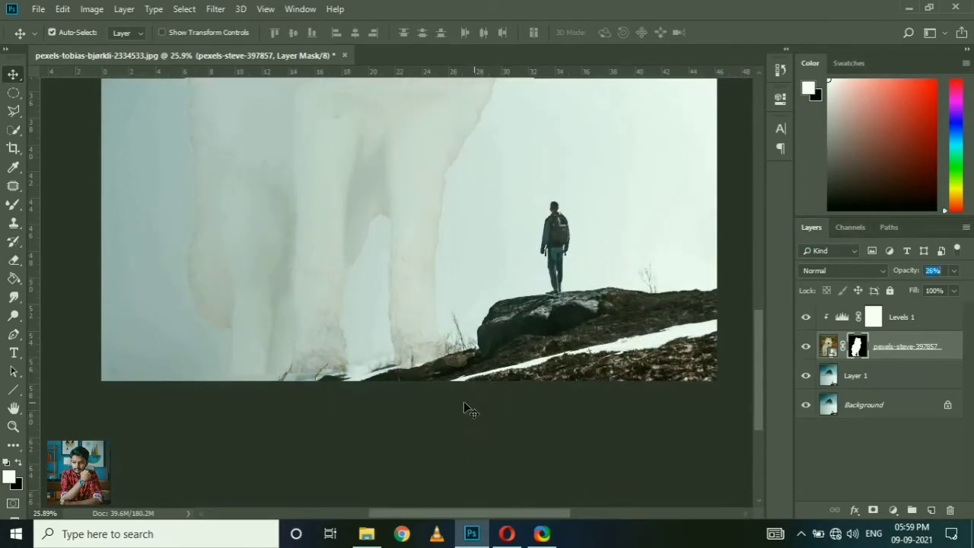
# Step: Choose a Hard Round tip and switch from the Mixer Brush to the standard Brush tool with black as foreground
pyautogui.scroll(10, 408, 367)
pyautogui.moveTo(419, 366); pyautogui.dragTo(451, 308)
pyautogui.press('b')
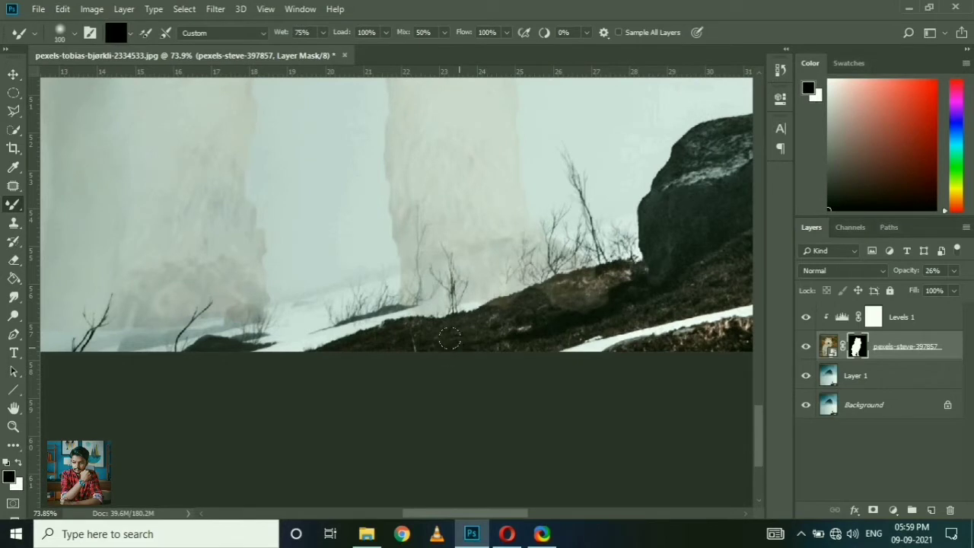
pyautogui.click(74, 33)
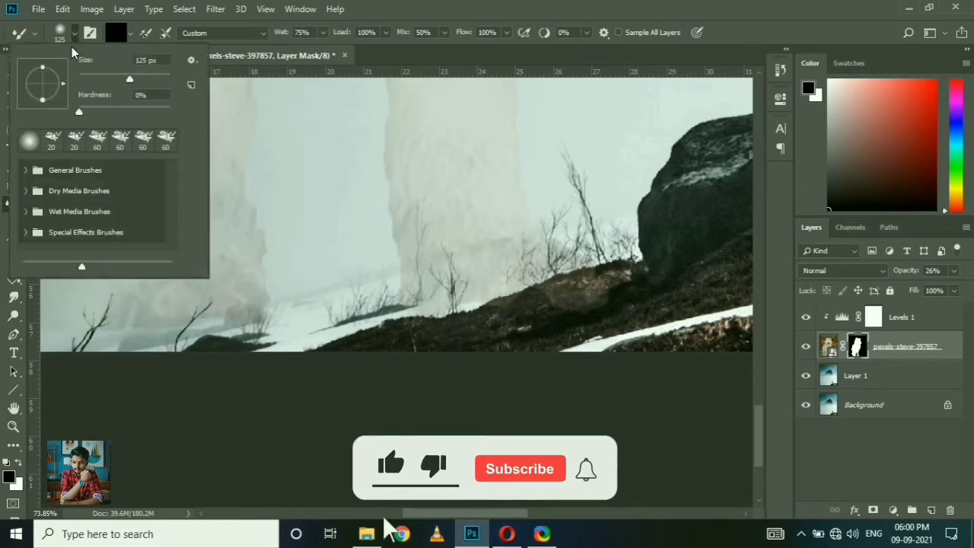
pyautogui.scroll(5, 80, 202)
pyautogui.click(26, 170)
pyautogui.click(80, 228)
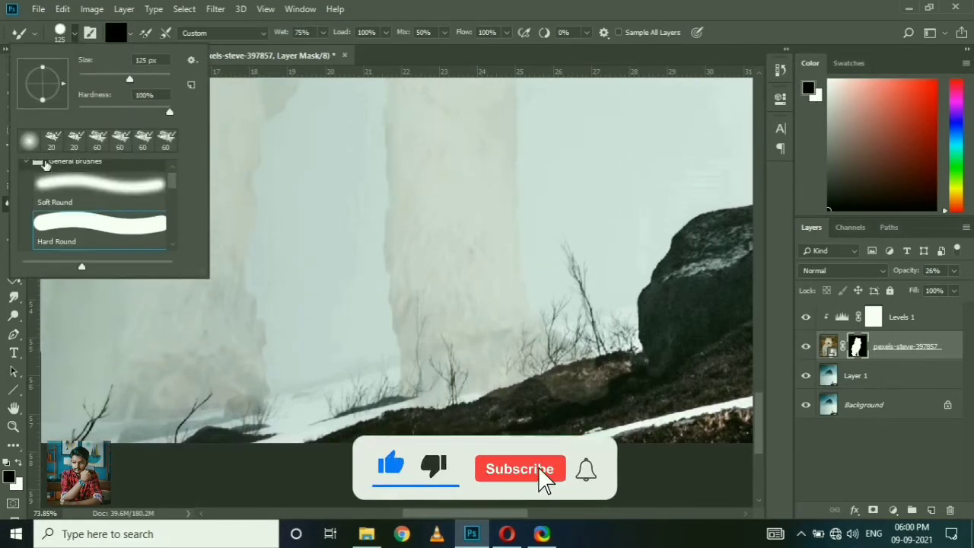
pyautogui.click(76, 34)
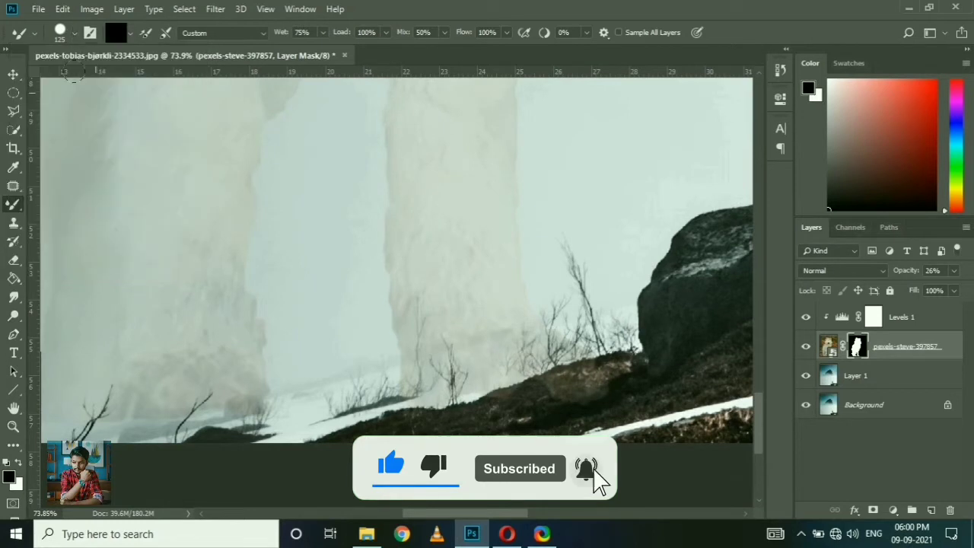
pyautogui.rightClick(17, 204)
pyautogui.click(60, 201)
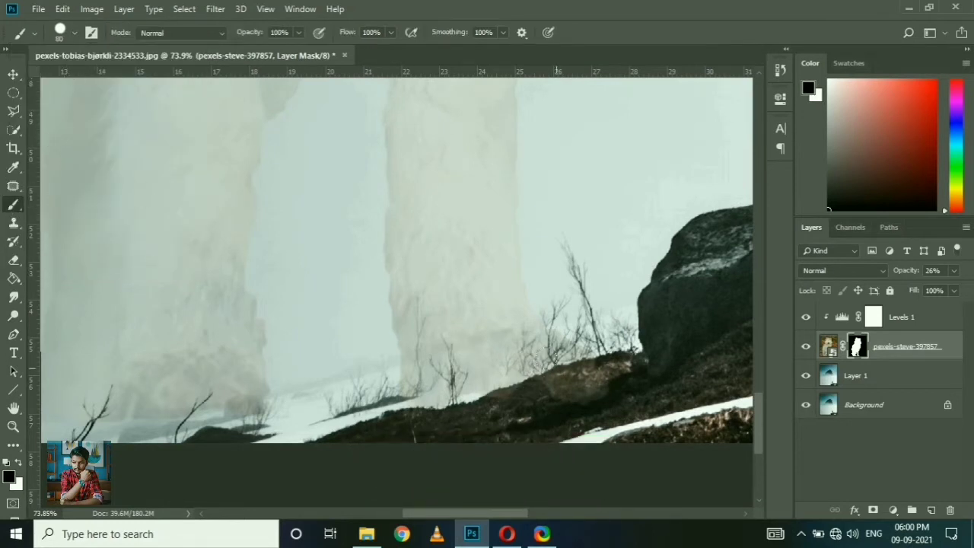
# Step: Paint black on the wolf's mask over the bottoms of both front paws to uncover the snow and bushes
pyautogui.moveTo(466, 386)
pyautogui.mouseDown()
pyautogui.moveTo(563, 352)
pyautogui.moveTo(509, 359)
pyautogui.moveTo(422, 395)
pyautogui.mouseUp()
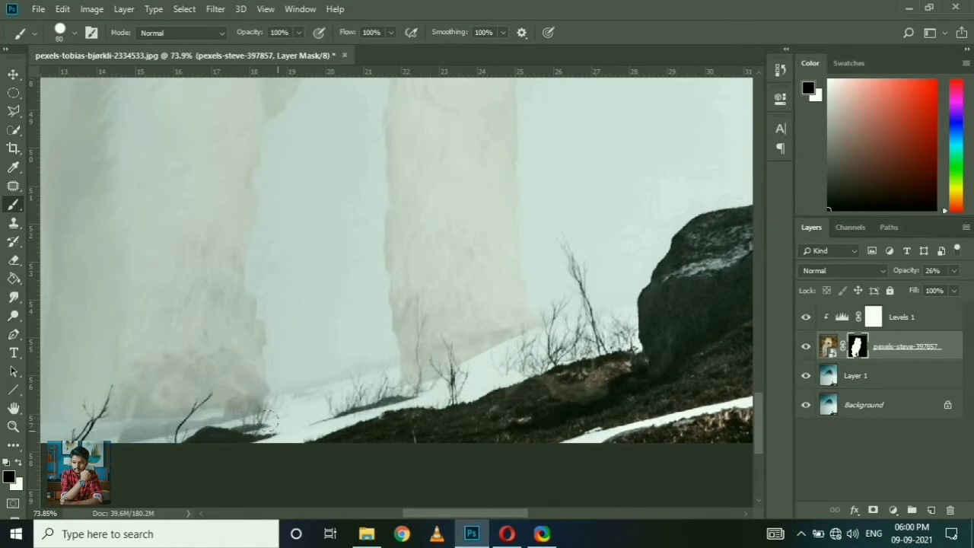
pyautogui.moveTo(270, 420); pyautogui.dragTo(453, 389)
pyautogui.moveTo(404, 372); pyautogui.dragTo(315, 389)
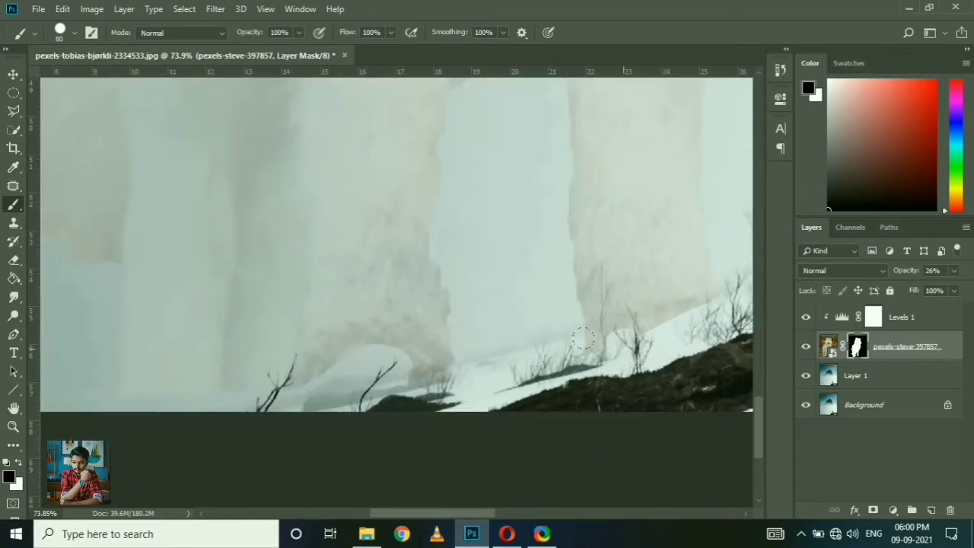
pyautogui.moveTo(640, 355); pyautogui.dragTo(375, 377)
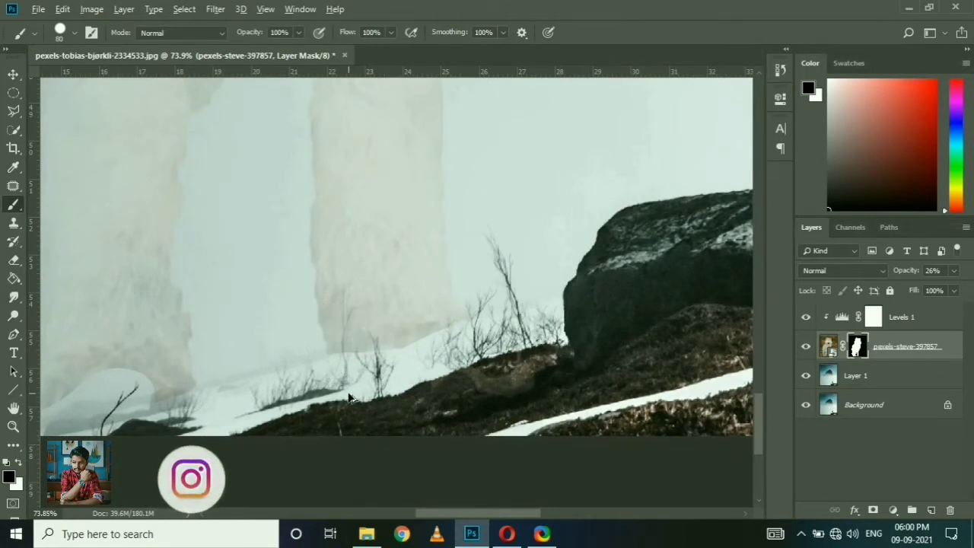
# Step: Set the brush to 54% opacity and 45% flow, and restore the wolf layer's opacity to 100%
pyautogui.moveTo(347, 36); pyautogui.dragTo(318, 36)
pyautogui.moveTo(257, 35); pyautogui.dragTo(233, 35)
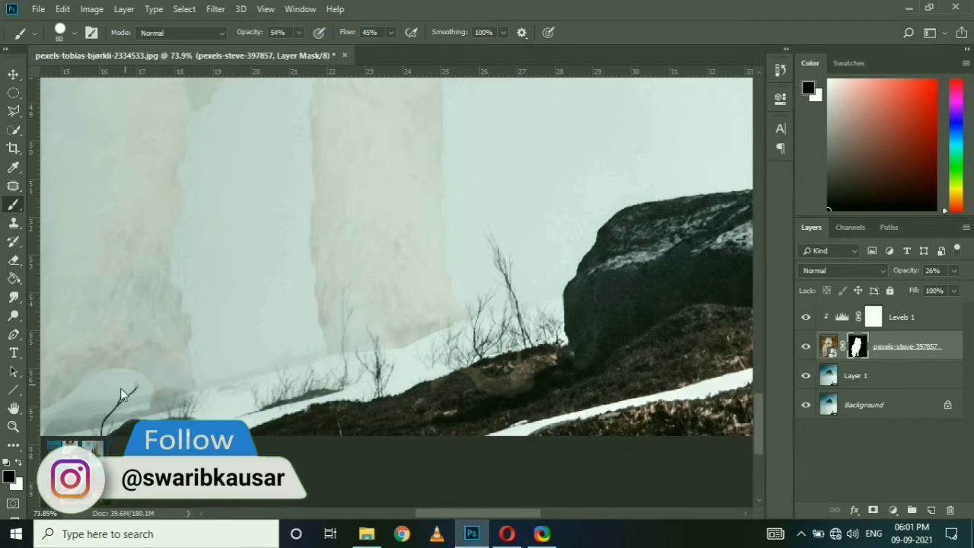
pyautogui.scroll(-5, 355, 371)
pyautogui.moveTo(901, 271); pyautogui.dragTo(960, 274)
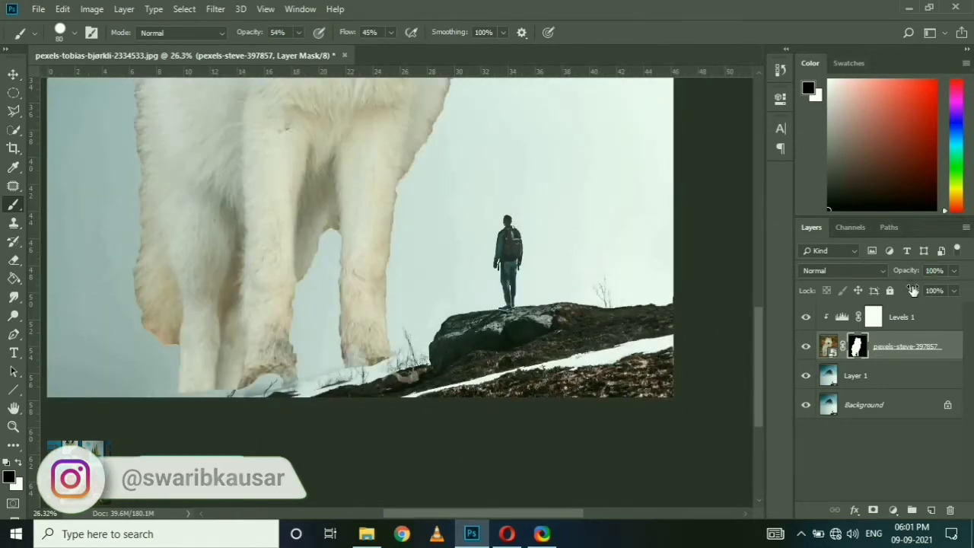
# Step: Paint black with the semi-transparent brush on the wolf's mask to soften the lower edges of the front paws
pyautogui.scroll(6, 259, 389)
pyautogui.moveTo(557, 317); pyautogui.dragTo(523, 283)
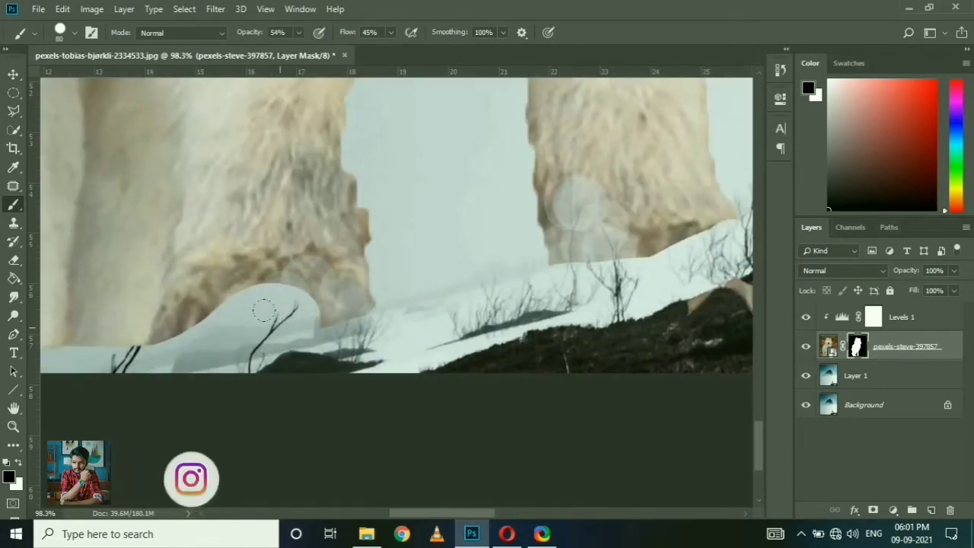
pyautogui.moveTo(321, 313); pyautogui.dragTo(366, 307)
pyautogui.scroll(-8, 247, 354)
pyautogui.scroll(5, 344, 331)
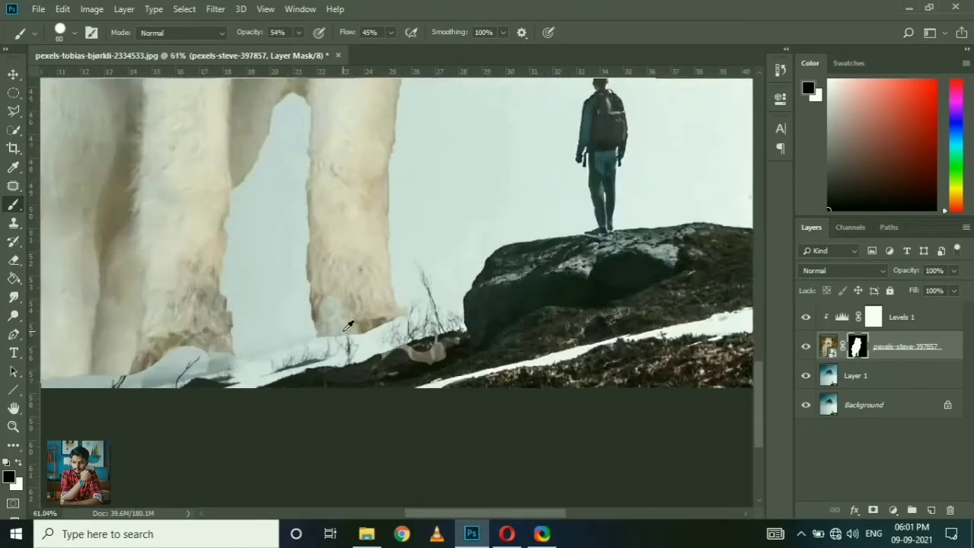
# Step: Paint white on the wolf's mask to restore fur at the bottom of the front leg nearest the rock
pyautogui.scroll(3, 348, 326)
pyautogui.press('x')
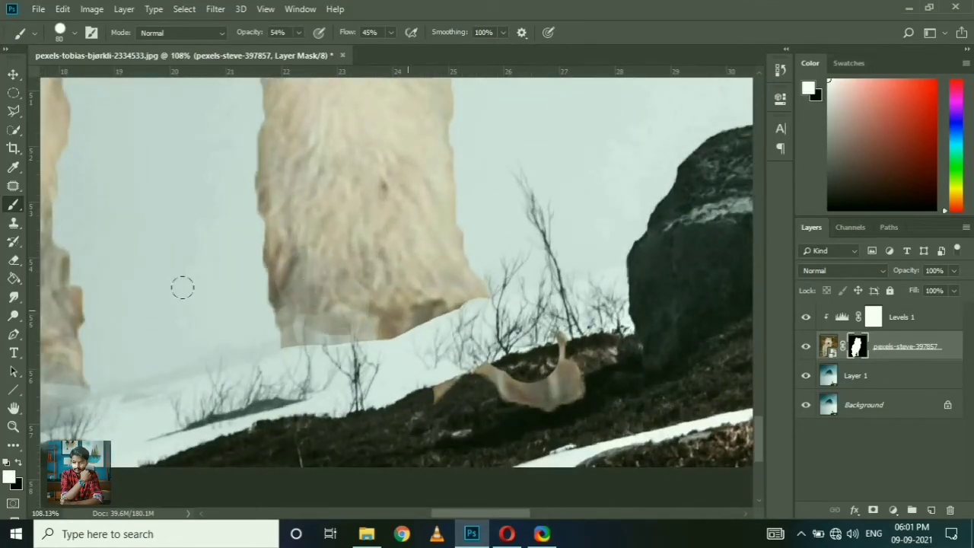
pyautogui.moveTo(182, 288)
pyautogui.mouseDown()
pyautogui.moveTo(377, 308)
pyautogui.moveTo(228, 304)
pyautogui.moveTo(297, 291)
pyautogui.moveTo(284, 255)
pyautogui.mouseUp()
pyautogui.hotkey('ctrl', 'z')
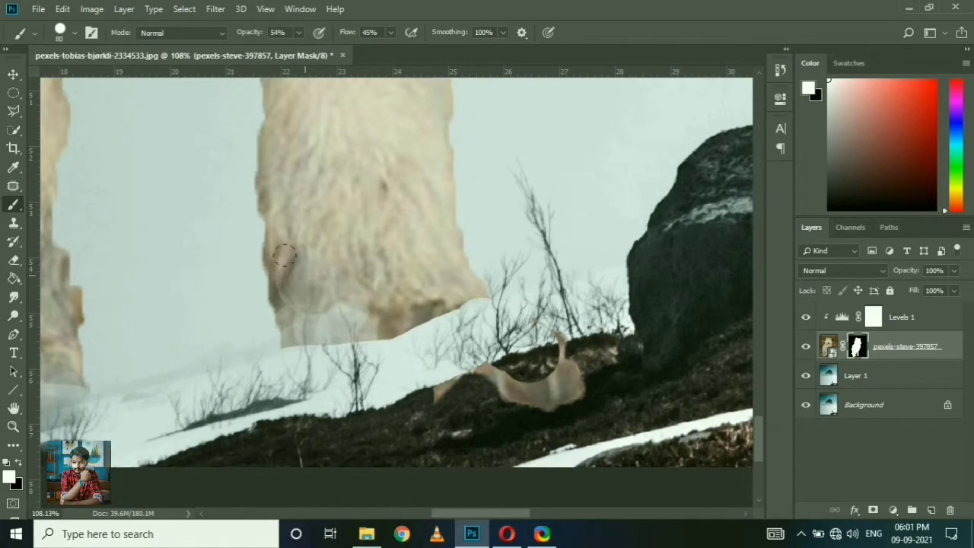
pyautogui.moveTo(311, 313); pyautogui.dragTo(344, 288)
pyautogui.scroll(-5, 344, 288)
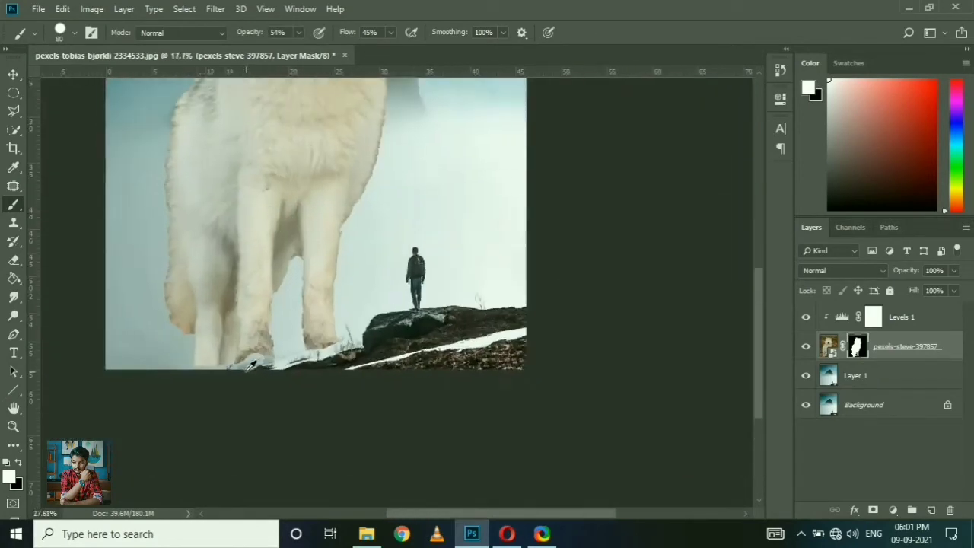
pyautogui.scroll(3, 252, 323)
pyautogui.scroll(-6, 252, 324)
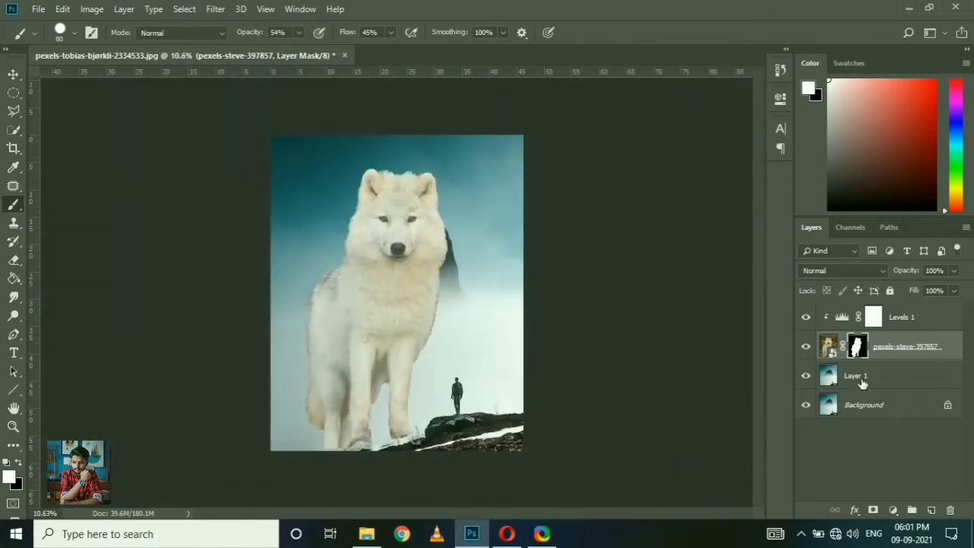
# Step: Move Layer 1 above the Levels 1 adjustment as an unclipped layer and add a layer mask to it
pyautogui.click(846, 376)
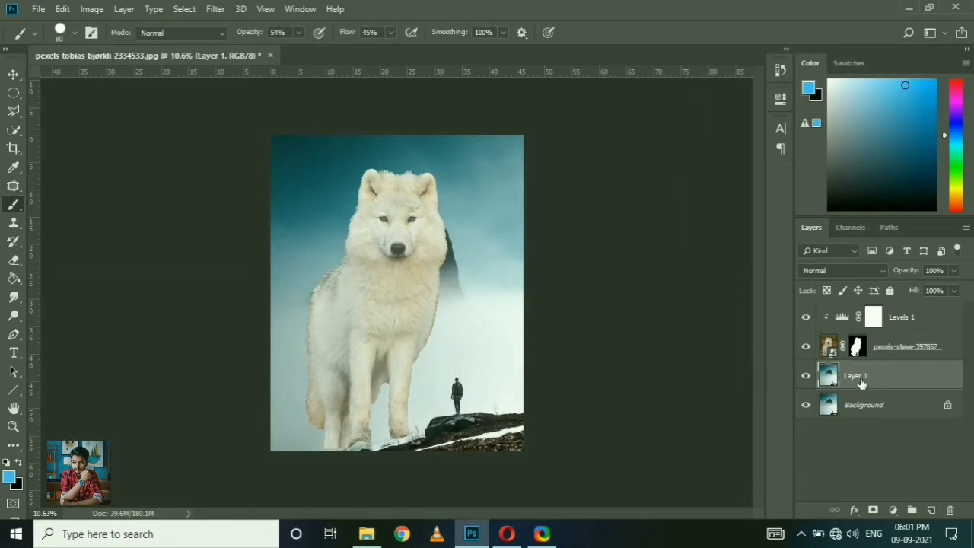
pyautogui.moveTo(862, 383); pyautogui.dragTo(876, 321)
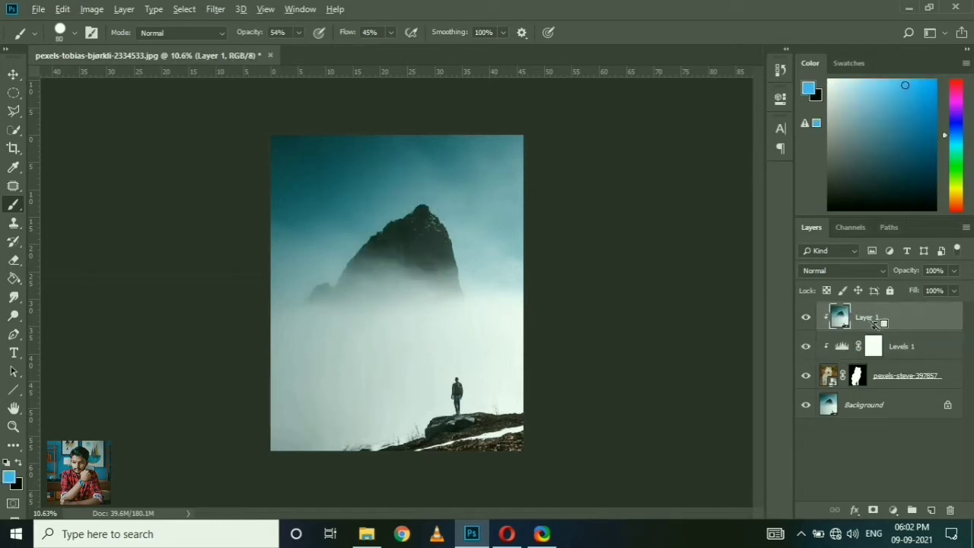
pyautogui.click(873, 510)
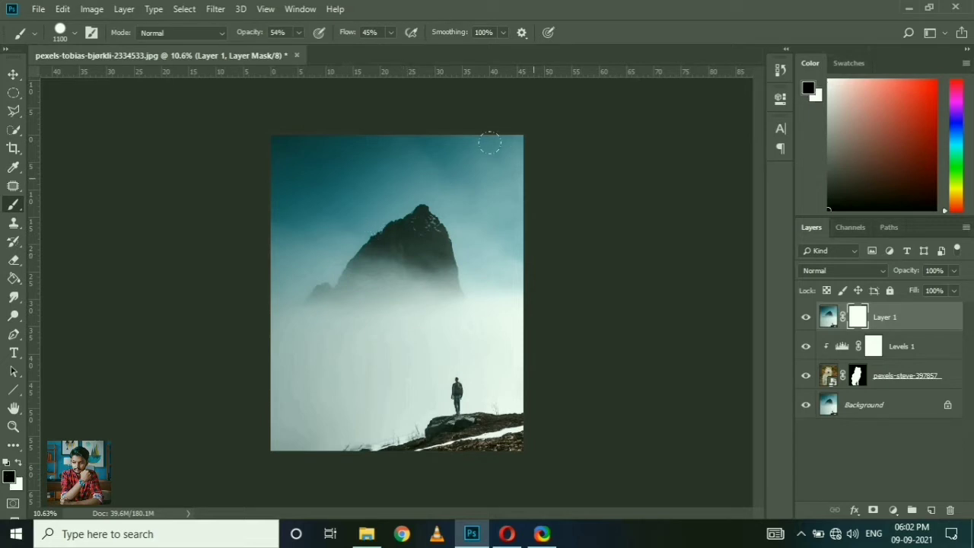
# Step: Paint black on Layer 1's mask with a 1100 px brush at 100% opacity and flow to reveal the wolf down to its legs
pyautogui.moveTo(426, 182); pyautogui.dragTo(369, 194)
pyautogui.hotkey('ctrl', 'z')
pyautogui.moveTo(400, 173)
pyautogui.mouseDown()
pyautogui.moveTo(385, 264)
pyautogui.moveTo(319, 342)
pyautogui.moveTo(335, 403)
pyautogui.mouseUp()
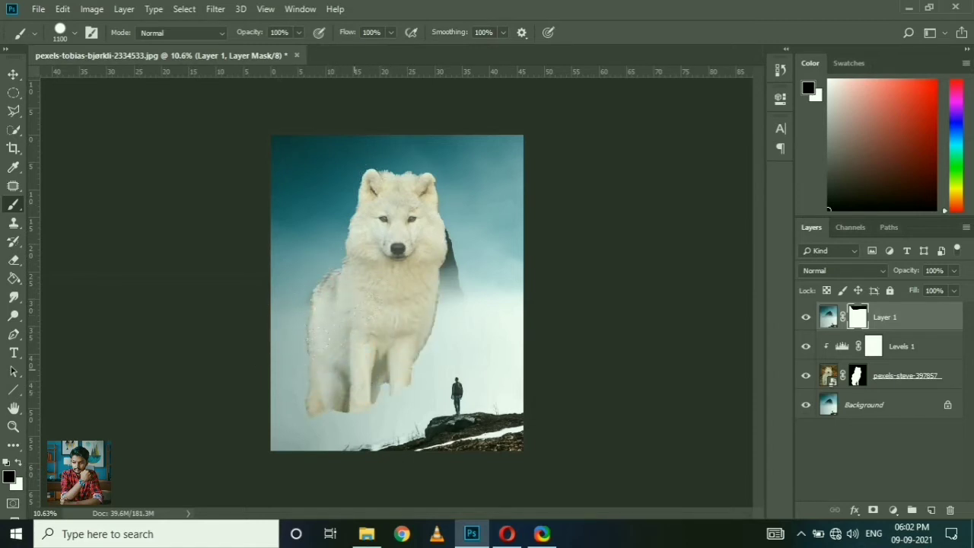
# Step: Paint white on Layer 1's mask with a Soft Round brush at 62% opacity and 55% flow to fade the legs into mist
pyautogui.press('x')
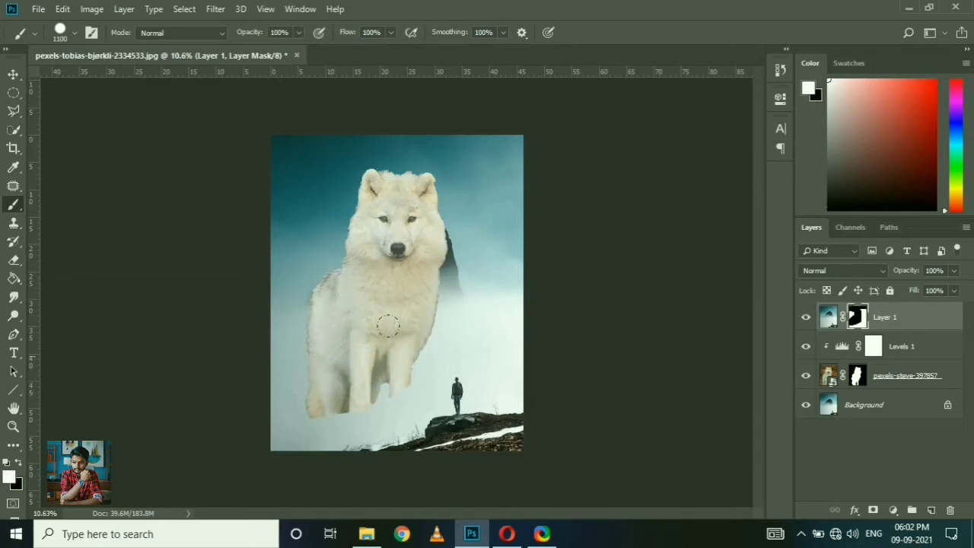
pyautogui.click(73, 34)
pyautogui.click(124, 198)
pyautogui.click(74, 33)
pyautogui.moveTo(365, 353); pyautogui.dragTo(342, 407)
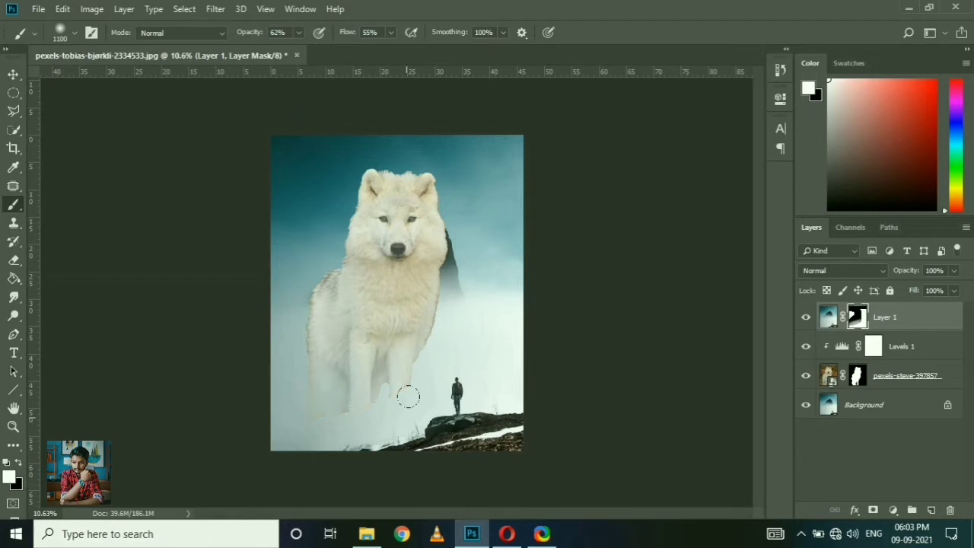
# Step: Try fading the edges of the wolf's head and body with white on Layer 1's mask, and undo those strokes
pyautogui.moveTo(447, 246); pyautogui.dragTo(443, 211)
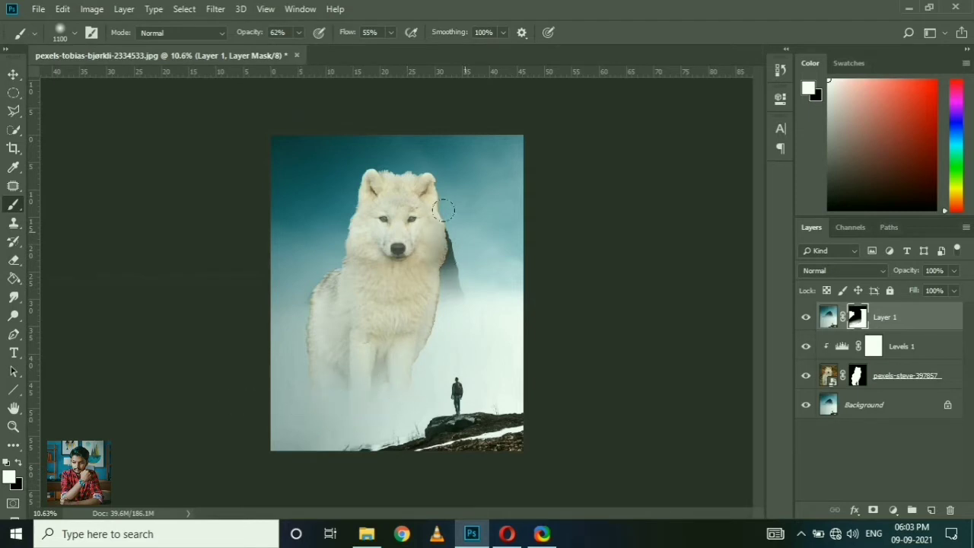
pyautogui.moveTo(364, 173); pyautogui.dragTo(352, 253)
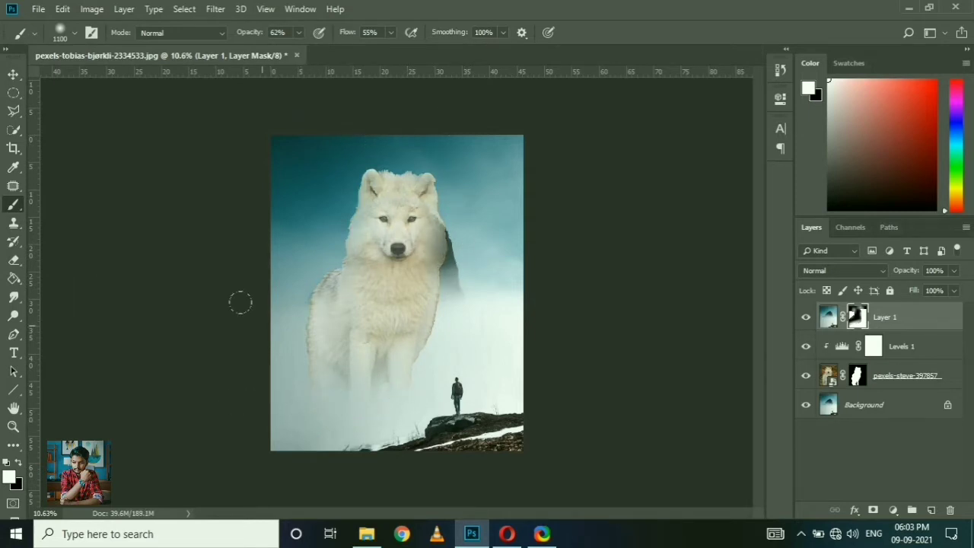
pyautogui.scroll(5, 403, 194)
pyautogui.scroll(-4, 403, 178)
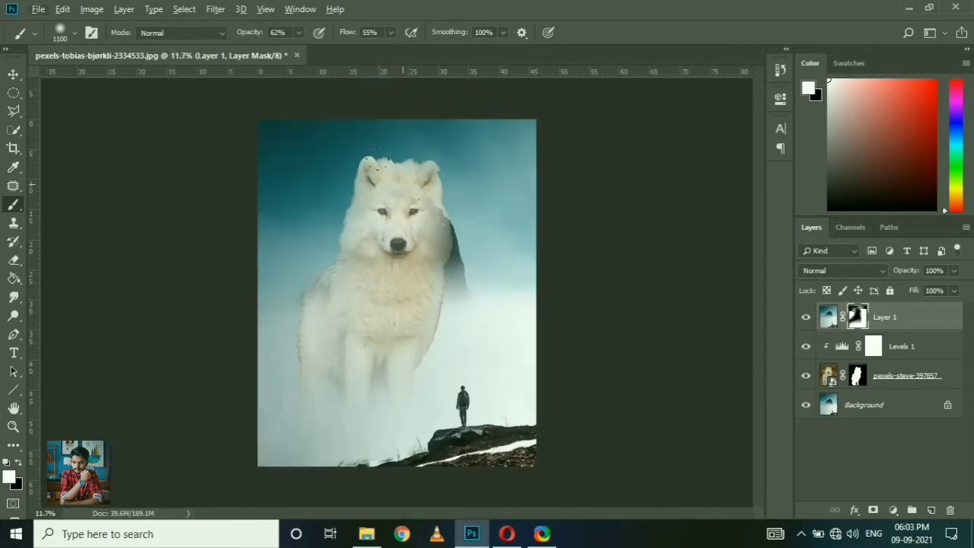
pyautogui.hotkey('ctrl', 'alt', 'z')
pyautogui.hotkey('ctrl', 'alt', 'z')
pyautogui.hotkey('ctrl', 'alt', 'z')
pyautogui.hotkey('ctrl', 'alt', 'z')
pyautogui.hotkey('ctrl', 'alt', 'z')
pyautogui.hotkey('ctrl', 'alt', 'z')
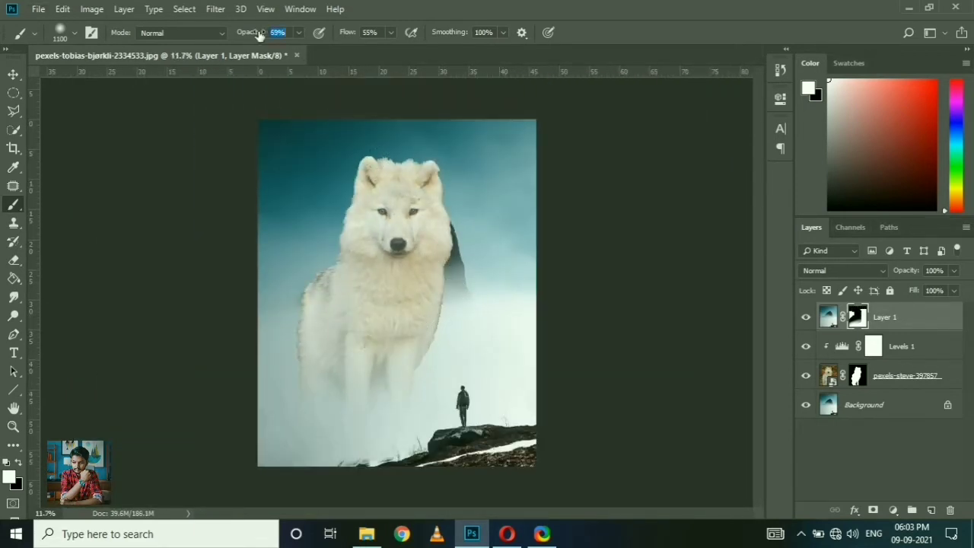
# Step: Paint white on Layer 1's mask with a 200 px brush at 29% opacity to fade the wolf's lower leg edges
pyautogui.scroll(4, 349, 371)
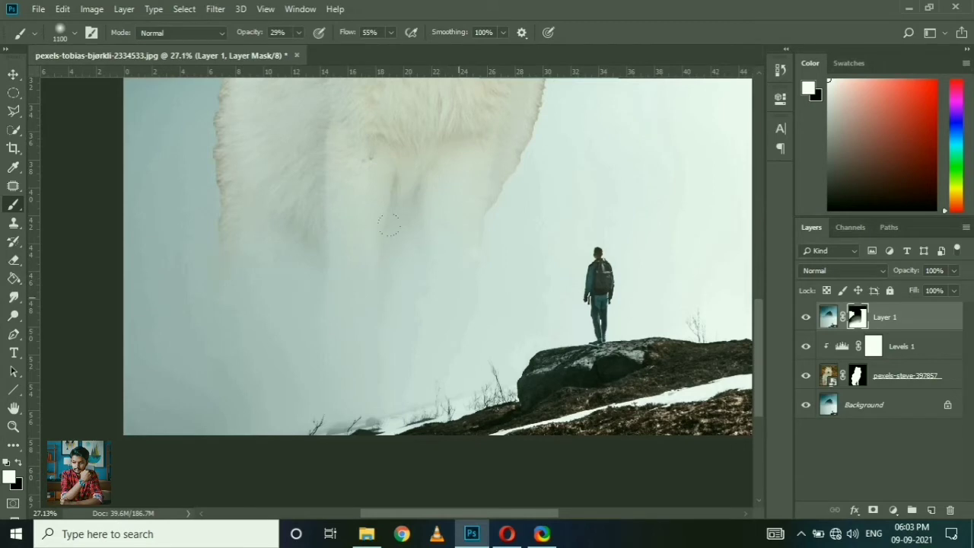
pyautogui.scroll(5, 389, 224)
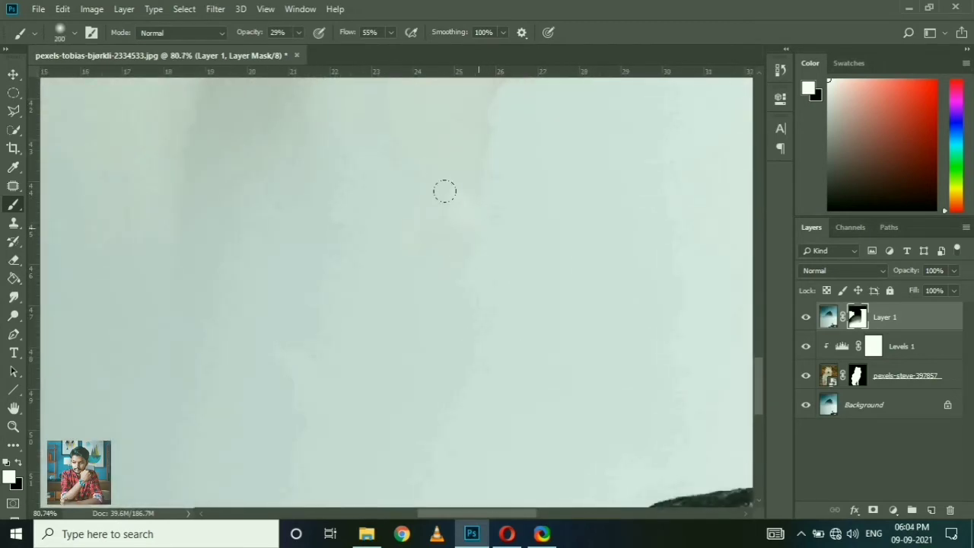
pyautogui.scroll(-5, 419, 282)
pyautogui.scroll(8, 398, 283)
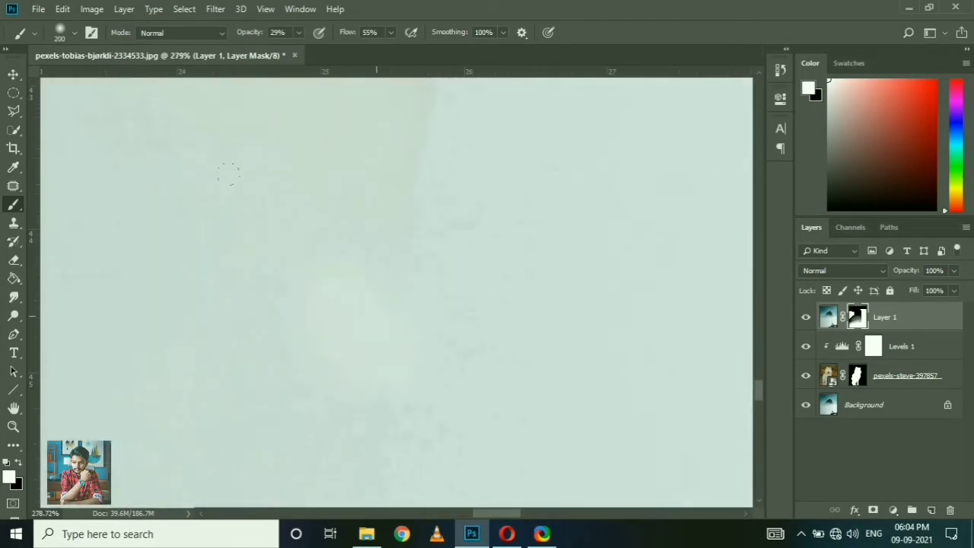
pyautogui.scroll(-10, 414, 304)
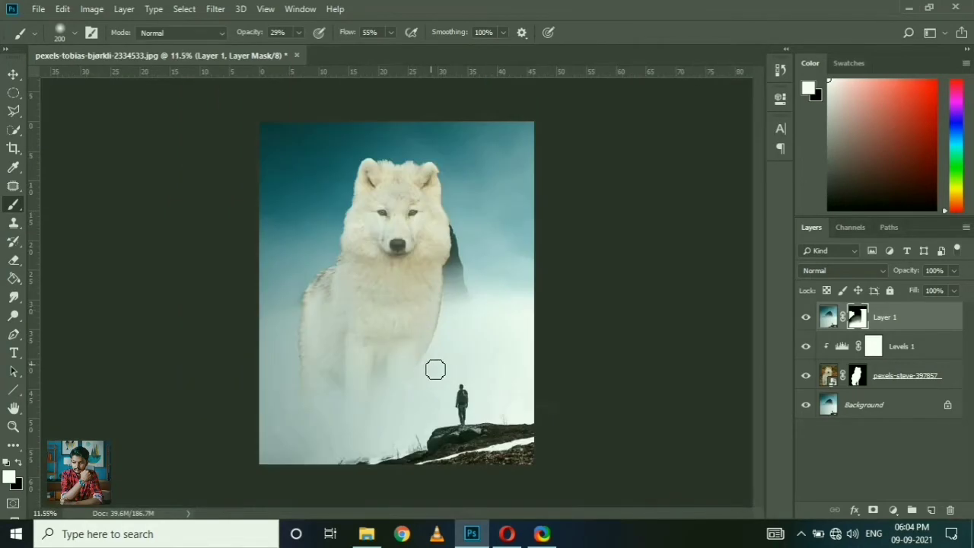
pyautogui.scroll(2, 421, 295)
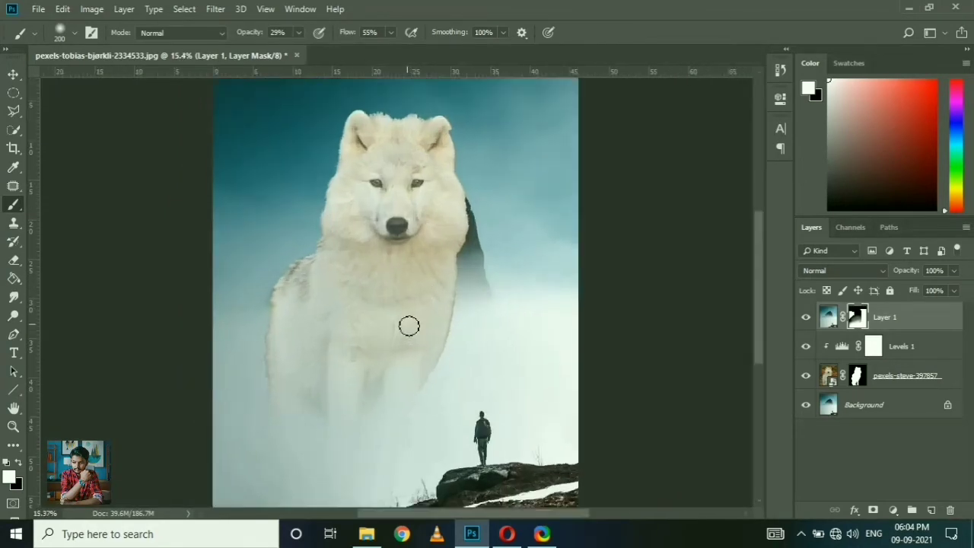
pyautogui.scroll(-1, 408, 328)
# Step: Fade the wolf's legs and lower body further on Layer 1's mask with a 1100 px white brush at 49% opacity
pyautogui.press('v')
pyautogui.press('b')
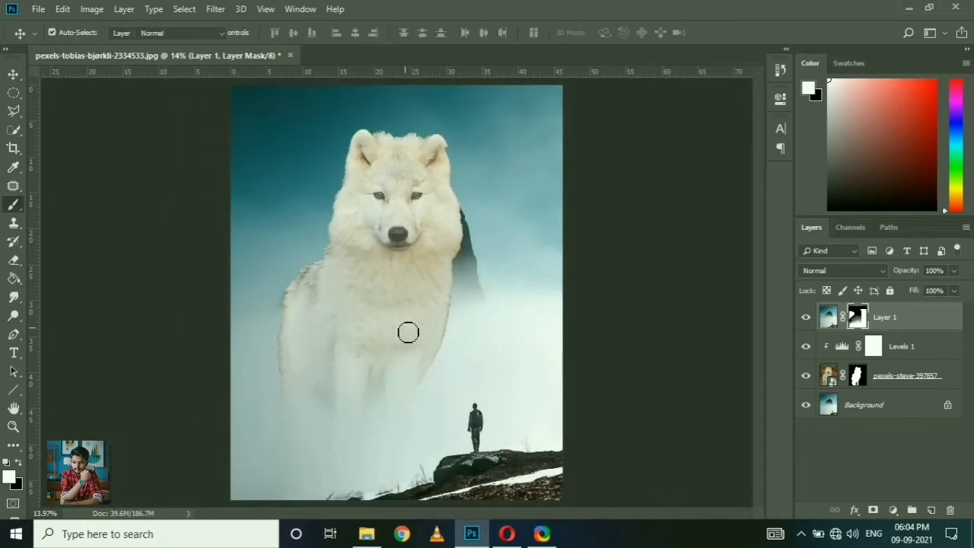
pyautogui.moveTo(249, 35); pyautogui.dragTo(260, 35)
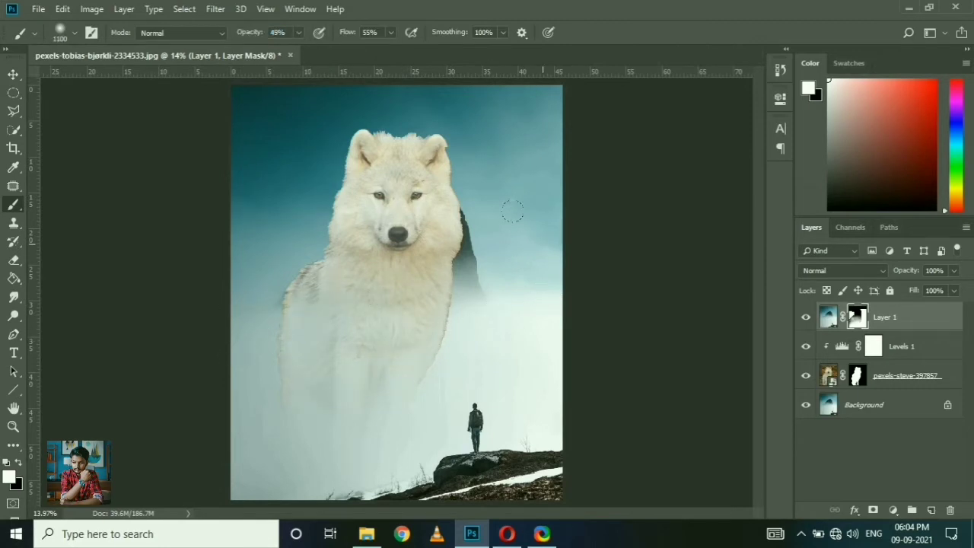
# Step: Create a new layer above Layer 1 and paint soft white mist on it beside the wolf
pyautogui.click(931, 510)
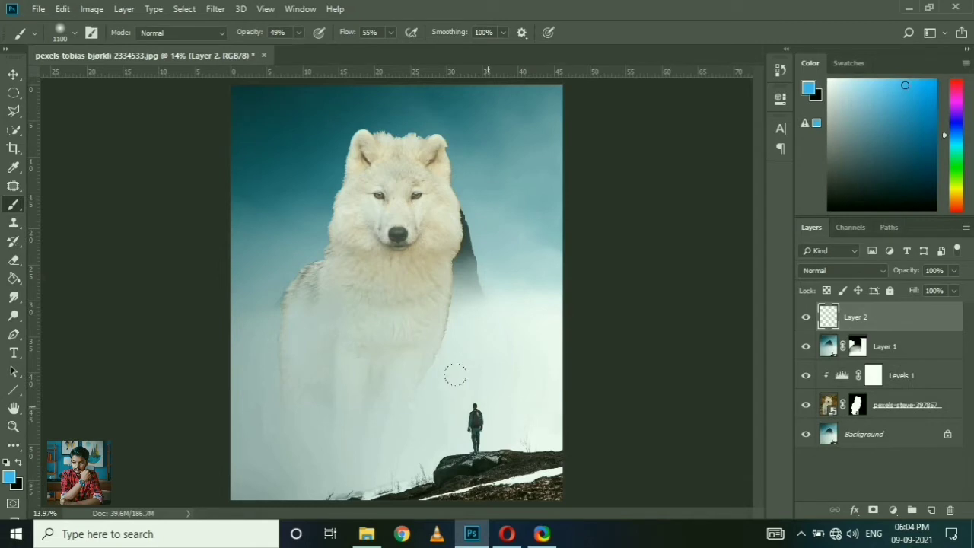
pyautogui.moveTo(844, 83); pyautogui.dragTo(799, 60)
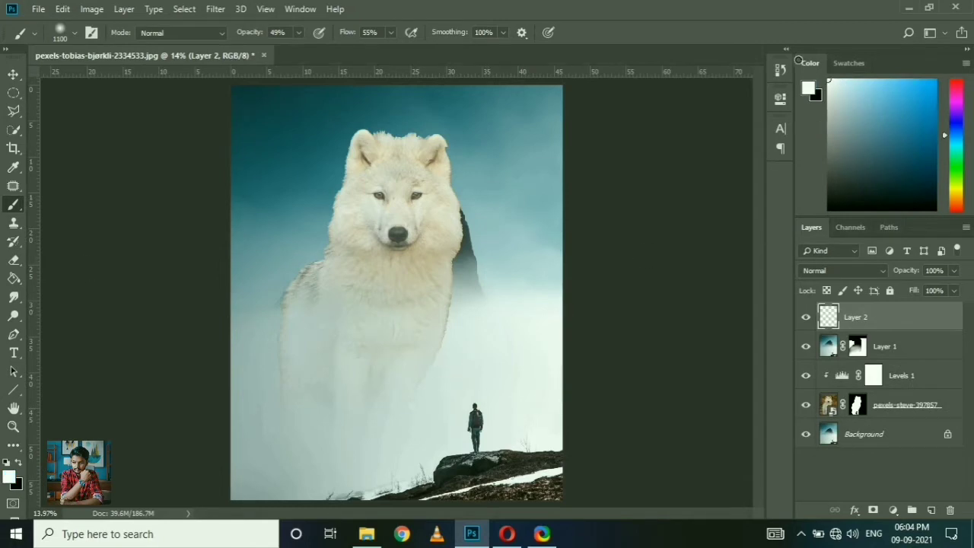
pyautogui.moveTo(447, 248)
pyautogui.mouseDown()
pyautogui.moveTo(461, 213)
pyautogui.moveTo(474, 223)
pyautogui.moveTo(139, 212)
pyautogui.moveTo(237, 243)
pyautogui.mouseUp()
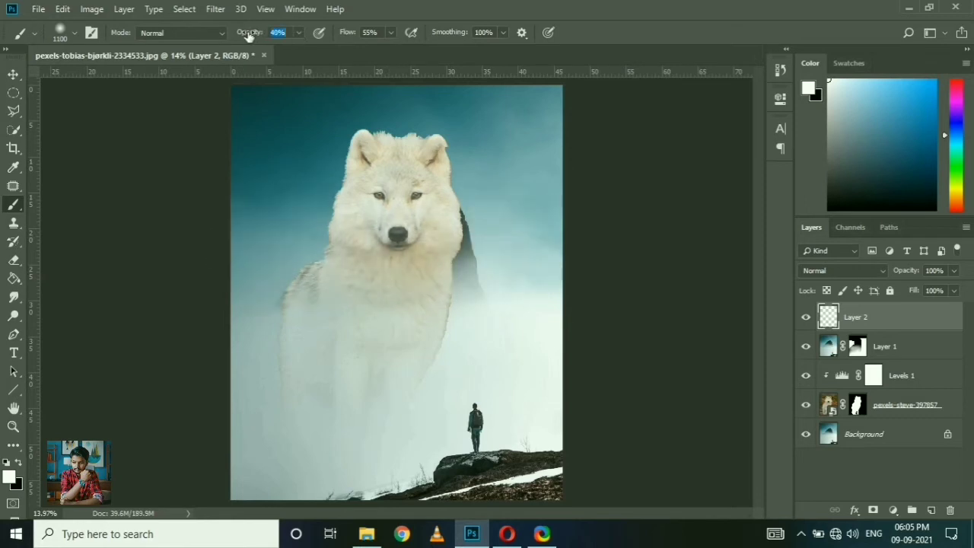
# Step: Paint more mist around the wolf's body and head on Layer 2 with the brush at 32% opacity and 49% flow
pyautogui.moveTo(249, 35); pyautogui.dragTo(240, 35)
pyautogui.moveTo(343, 36); pyautogui.dragTo(338, 36)
pyautogui.moveTo(258, 297); pyautogui.dragTo(241, 234)
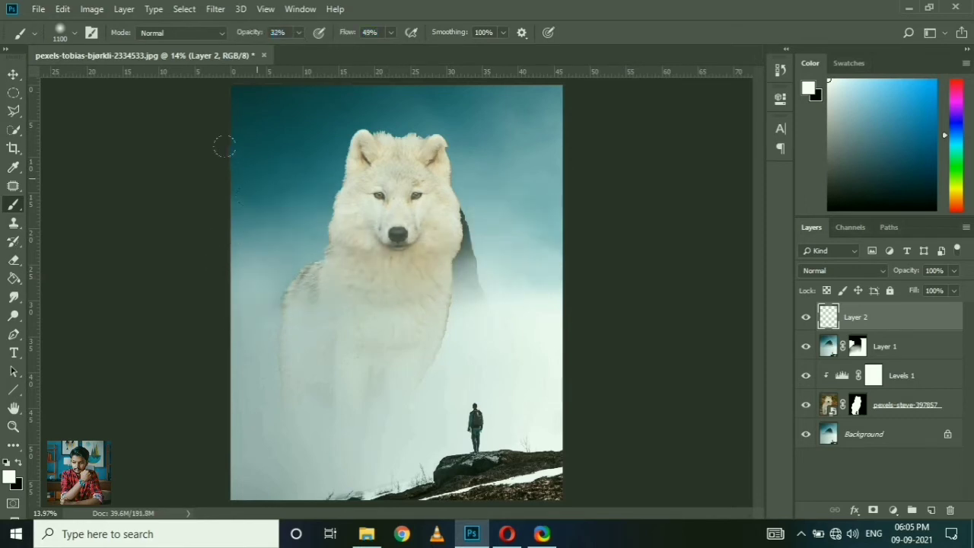
pyautogui.moveTo(440, 237)
pyautogui.mouseDown()
pyautogui.moveTo(444, 156)
pyautogui.moveTo(414, 114)
pyautogui.moveTo(298, 137)
pyautogui.moveTo(277, 221)
pyautogui.moveTo(421, 181)
pyautogui.mouseUp()
pyautogui.scroll(-1, 420, 181)
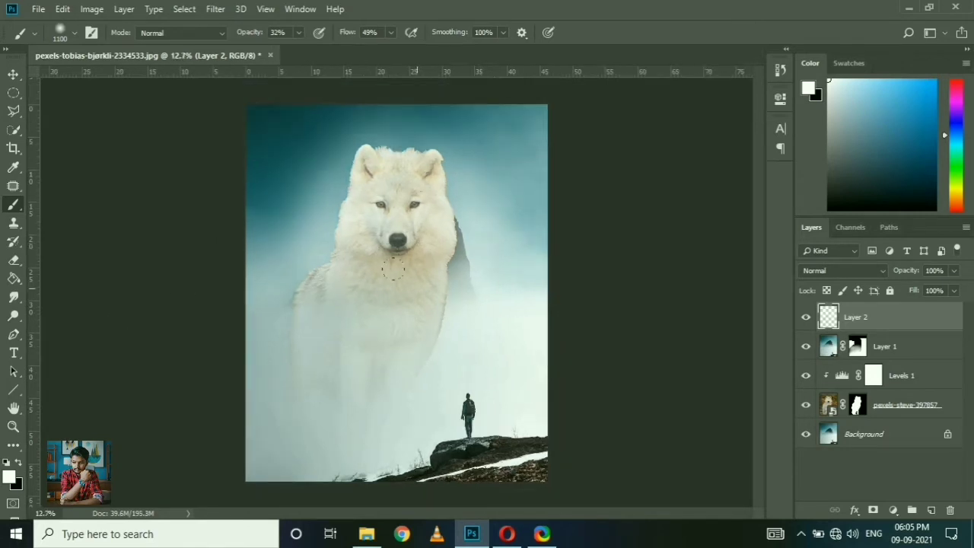
# Step: Paint mist over the image's upper-left corner and left side on Layer 2, and lower the layer's opacity to 81%
pyautogui.click(246, 99)
pyautogui.moveTo(261, 97)
pyautogui.mouseDown()
pyautogui.moveTo(231, 134)
pyautogui.moveTo(250, 137)
pyautogui.mouseUp()
pyautogui.hotkey('ctrl', 'z')
pyautogui.moveTo(230, 93)
pyautogui.mouseDown()
pyautogui.moveTo(216, 156)
pyautogui.moveTo(296, 337)
pyautogui.mouseUp()
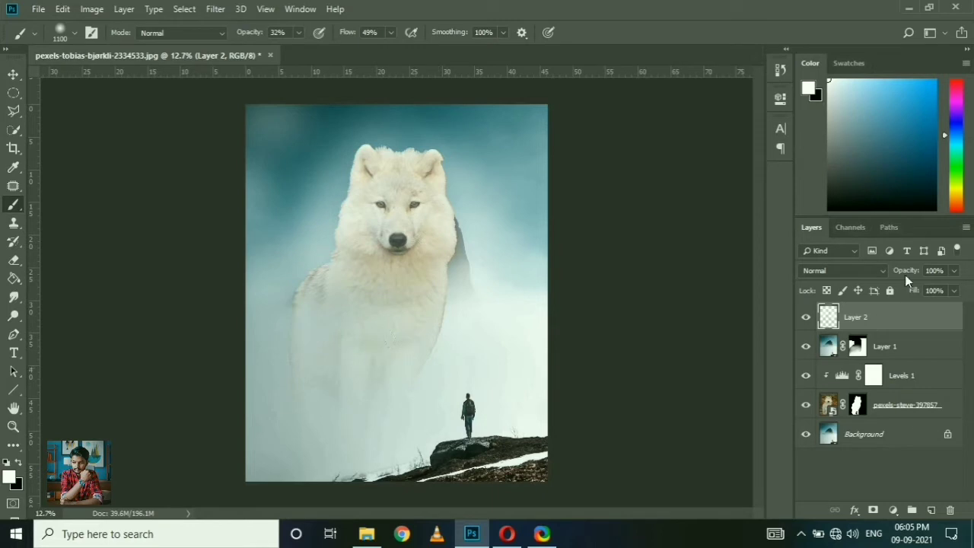
pyautogui.moveTo(905, 275); pyautogui.dragTo(890, 275)
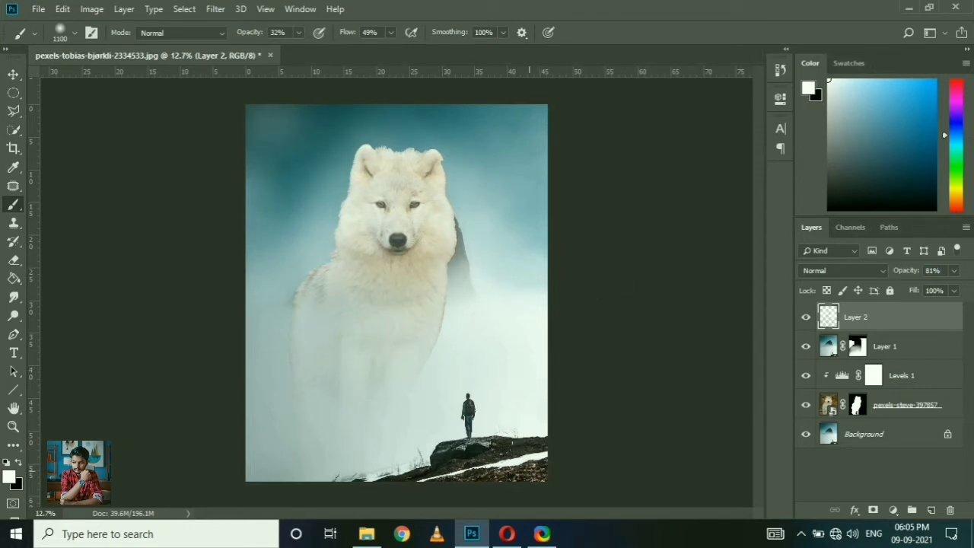
# Step: Set the brush flow to 30% and paint light mist over the rocky foreground and around the wolf's head on Layer 2
pyautogui.moveTo(347, 32); pyautogui.dragTo(333, 33)
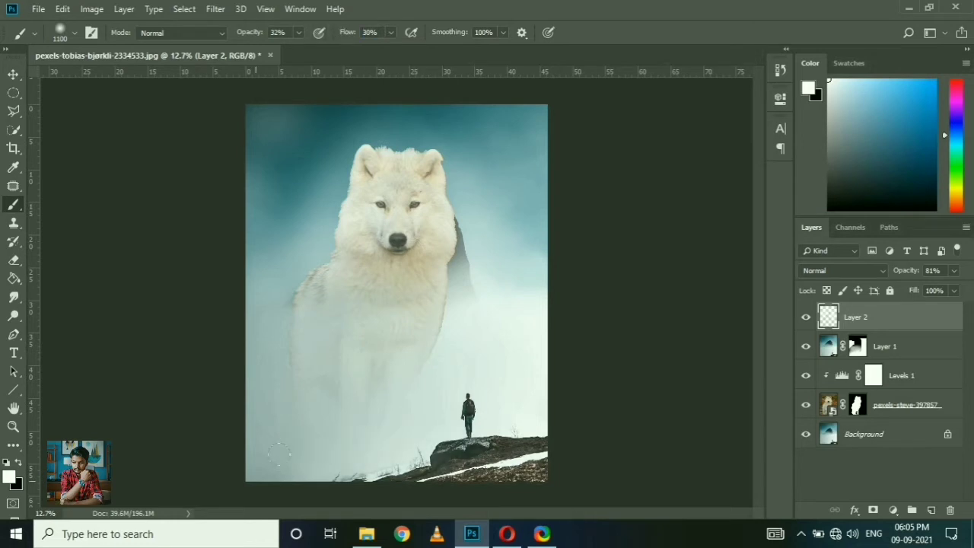
pyautogui.moveTo(588, 434)
pyautogui.mouseDown()
pyautogui.moveTo(505, 464)
pyautogui.moveTo(437, 473)
pyautogui.mouseUp()
pyautogui.scroll(2, 394, 136)
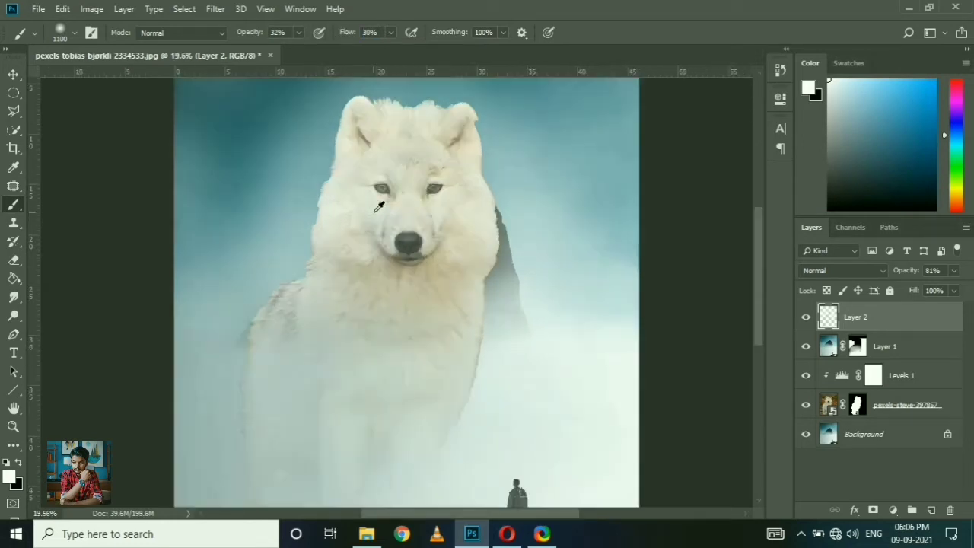
pyautogui.scroll(-4, 399, 134)
pyautogui.moveTo(454, 142); pyautogui.dragTo(297, 152)
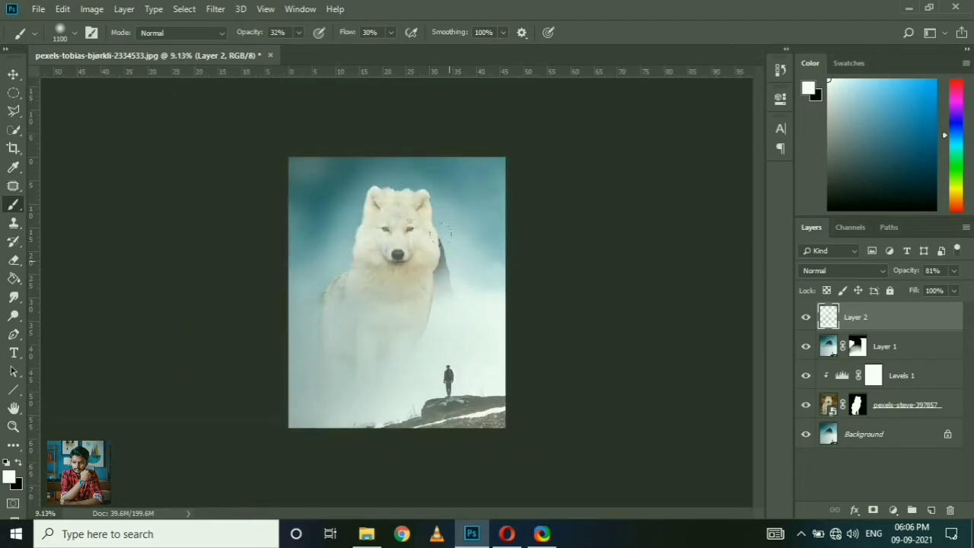
pyautogui.scroll(2, 385, 257)
# Step: Target the wolf layer's mask with a 200 px black brush at 85% opacity and 99% flow
pyautogui.press('v')
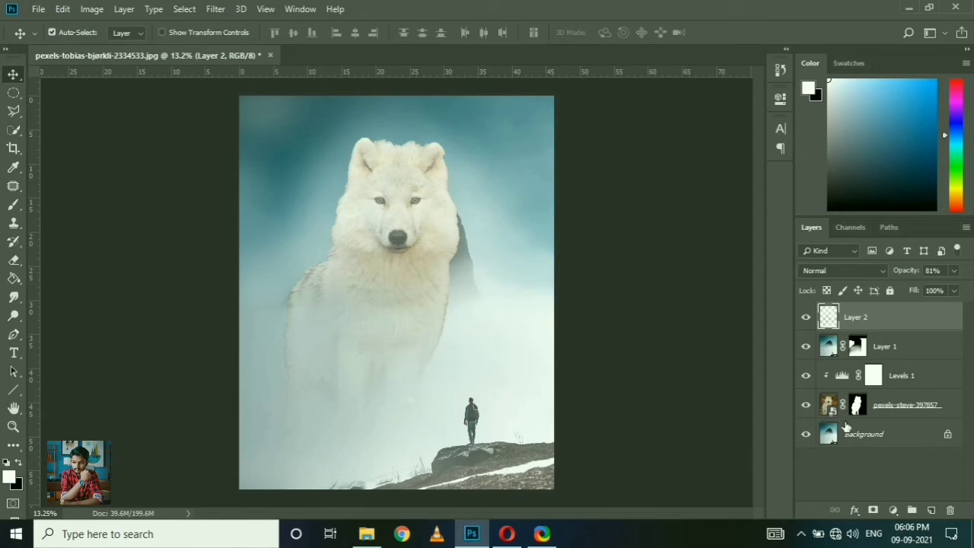
pyautogui.click(893, 510)
pyautogui.click(855, 402)
pyautogui.click(857, 403)
pyautogui.scroll(5, 456, 300)
pyautogui.press('b')
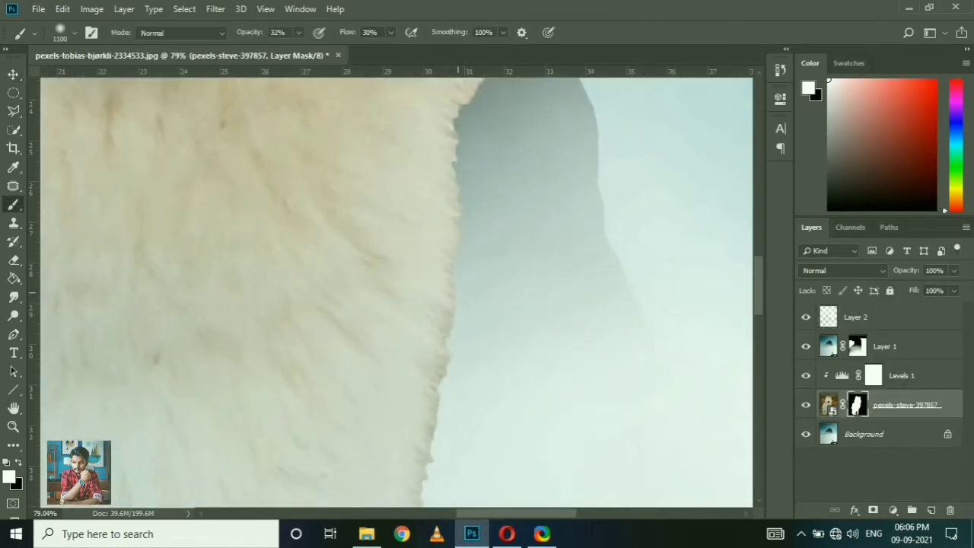
pyautogui.press('x')
pyautogui.scroll(-3, 463, 198)
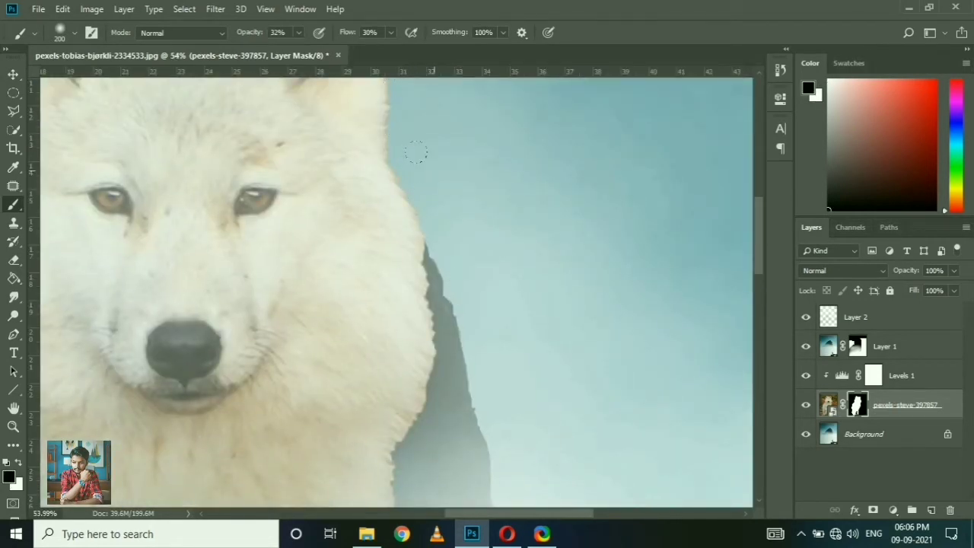
pyautogui.moveTo(347, 33); pyautogui.dragTo(396, 87)
# Step: Paint black on the wolf layer's mask along the cheek, neck and body outline to soften the cut-out edge
pyautogui.moveTo(410, 190)
pyautogui.mouseDown()
pyautogui.moveTo(431, 246)
pyautogui.moveTo(430, 343)
pyautogui.mouseUp()
pyautogui.hotkey('ctrl', 'z')
pyautogui.moveTo(435, 239)
pyautogui.mouseDown()
pyautogui.moveTo(443, 368)
pyautogui.moveTo(426, 411)
pyautogui.mouseUp()
pyautogui.moveTo(485, 441); pyautogui.dragTo(521, 300)
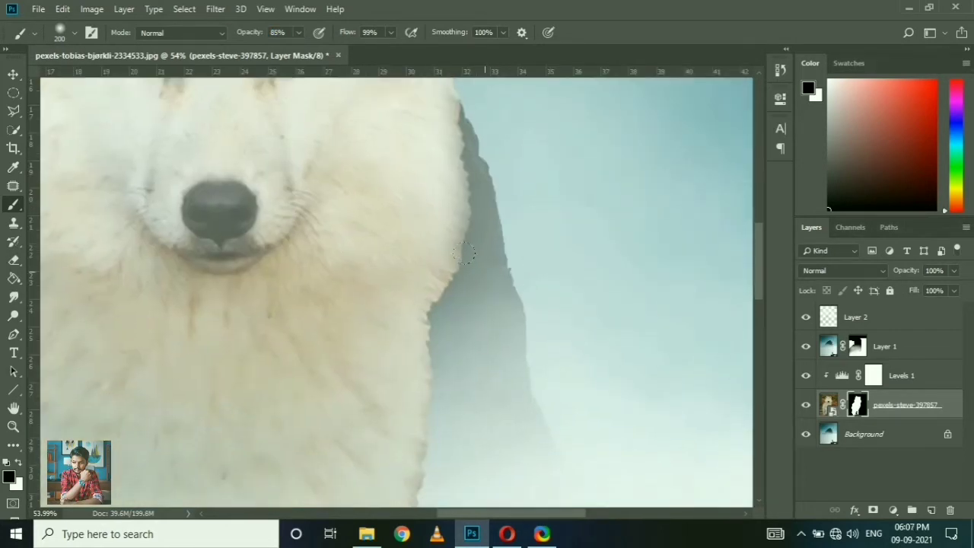
pyautogui.moveTo(469, 257); pyautogui.dragTo(444, 374)
pyautogui.scroll(-5, 444, 375)
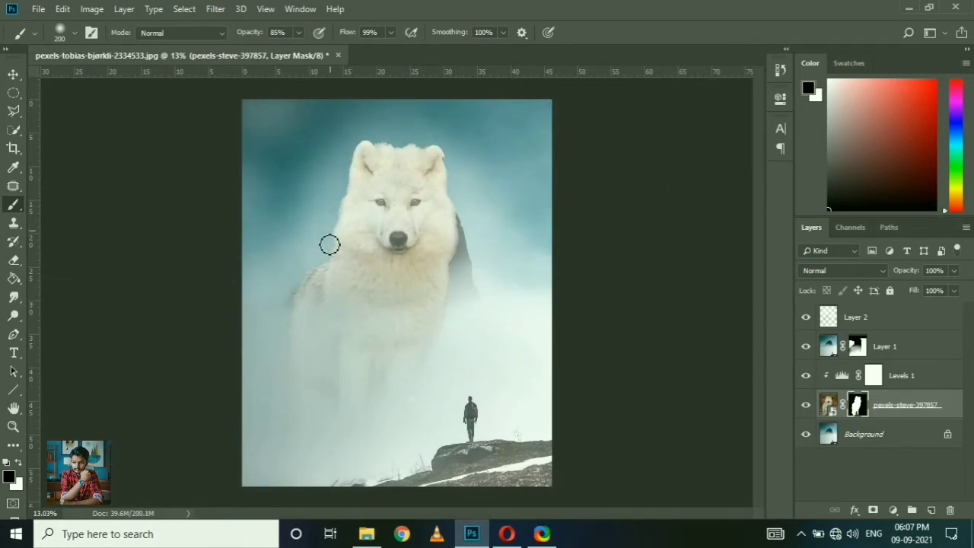
pyautogui.press('v')
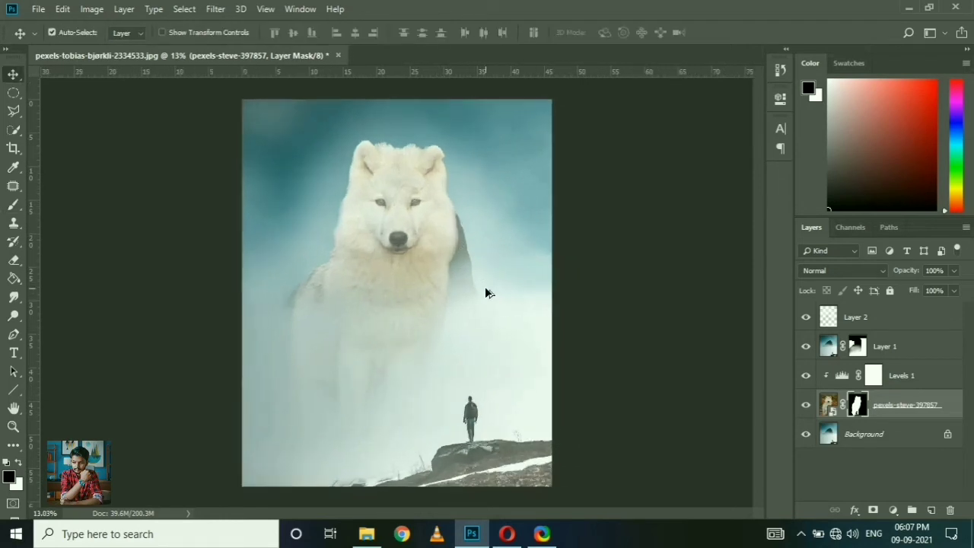
# Step: Add a Brightness/Contrast adjustment clipped to the wolf layer and lower its contrast to -20
pyautogui.click(828, 404)
pyautogui.click(893, 510)
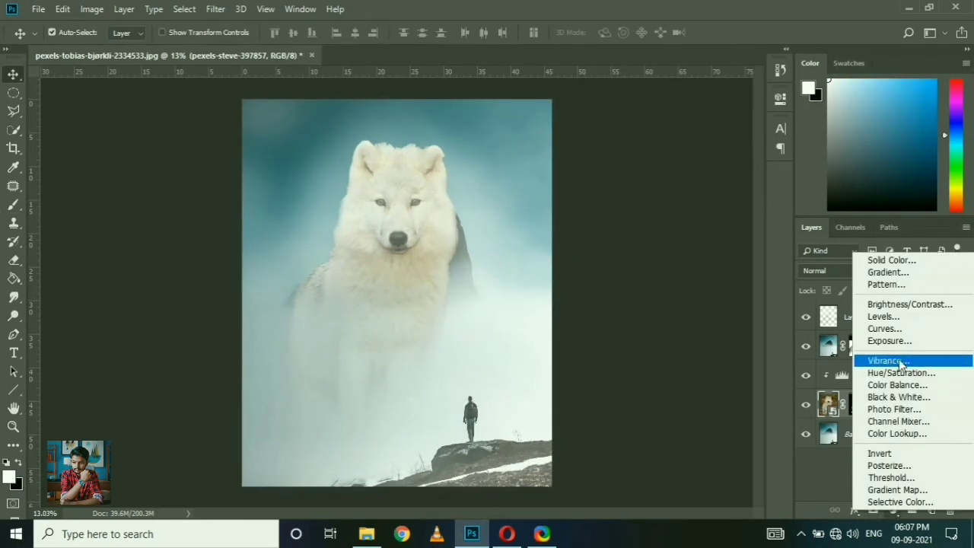
pyautogui.click(903, 304)
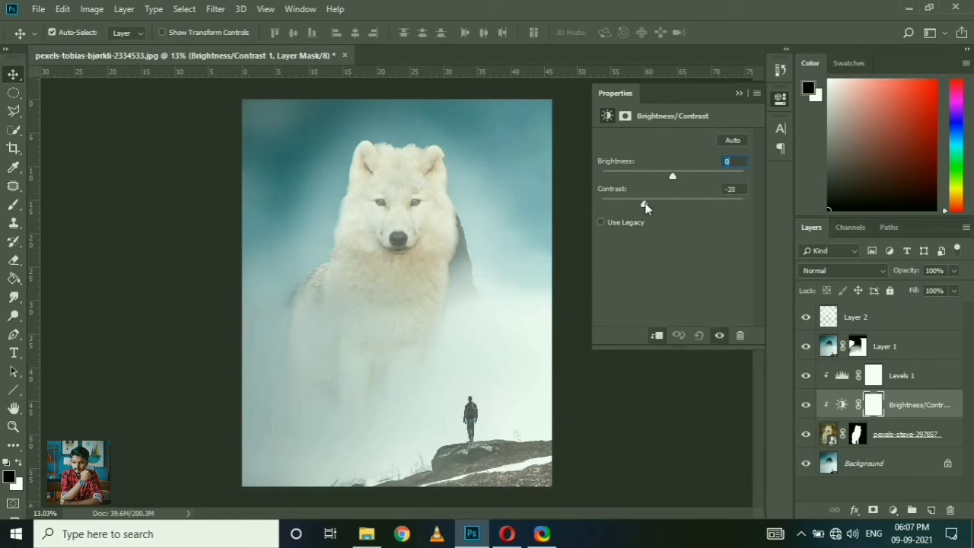
pyautogui.moveTo(625, 206); pyautogui.dragTo(644, 206)
pyautogui.moveTo(672, 176)
pyautogui.mouseDown()
pyautogui.moveTo(646, 181)
pyautogui.moveTo(674, 179)
pyautogui.mouseUp()
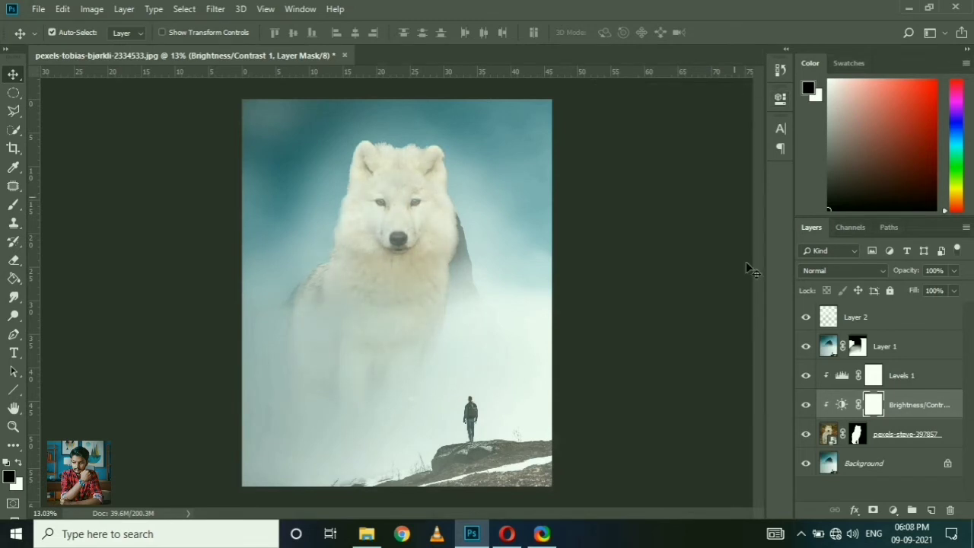
pyautogui.click(896, 510)
pyautogui.click(735, 441)
# Step: Add a clipped Color Lookup adjustment above Brightness/Contrast 1 with the Crisp_Winter.look 3DLUT file
pyautogui.click(894, 509)
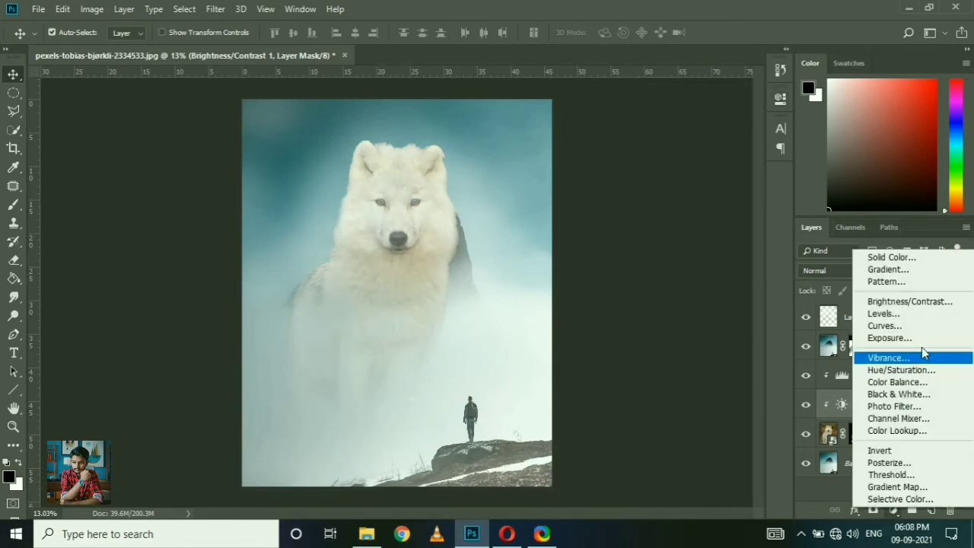
pyautogui.click(897, 431)
pyautogui.click(723, 141)
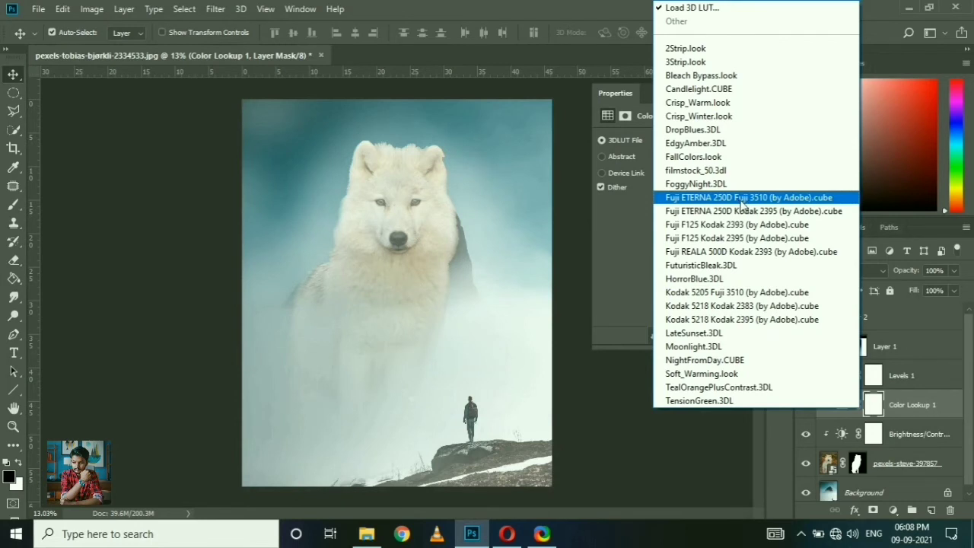
pyautogui.click(698, 116)
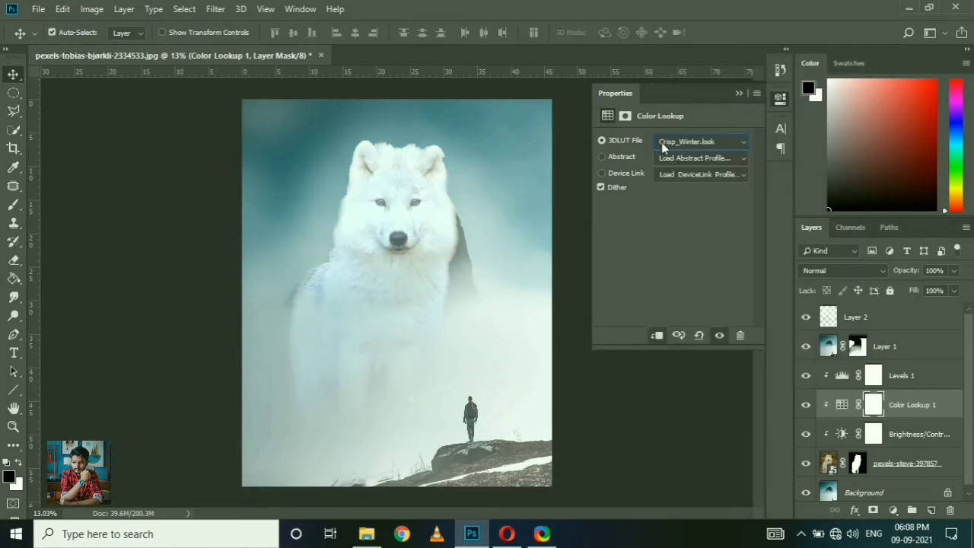
# Step: Try reducing the Color Lookup mask's density to 50% and feathering the mask
pyautogui.click(624, 116)
pyautogui.moveTo(739, 197); pyautogui.dragTo(672, 197)
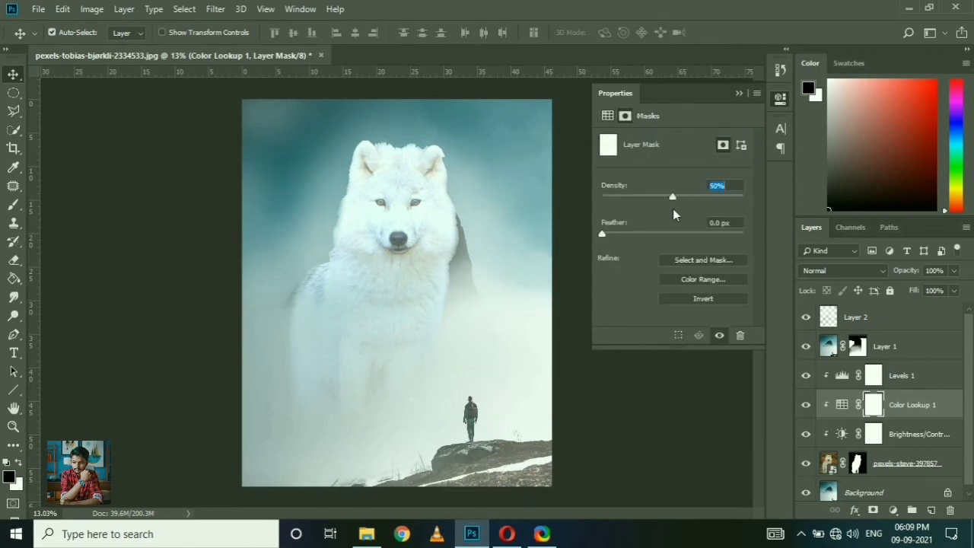
pyautogui.hotkey('ctrl', 'z')
pyautogui.moveTo(648, 231); pyautogui.dragTo(730, 235)
pyautogui.moveTo(630, 234); pyautogui.dragTo(610, 231)
pyautogui.click(607, 116)
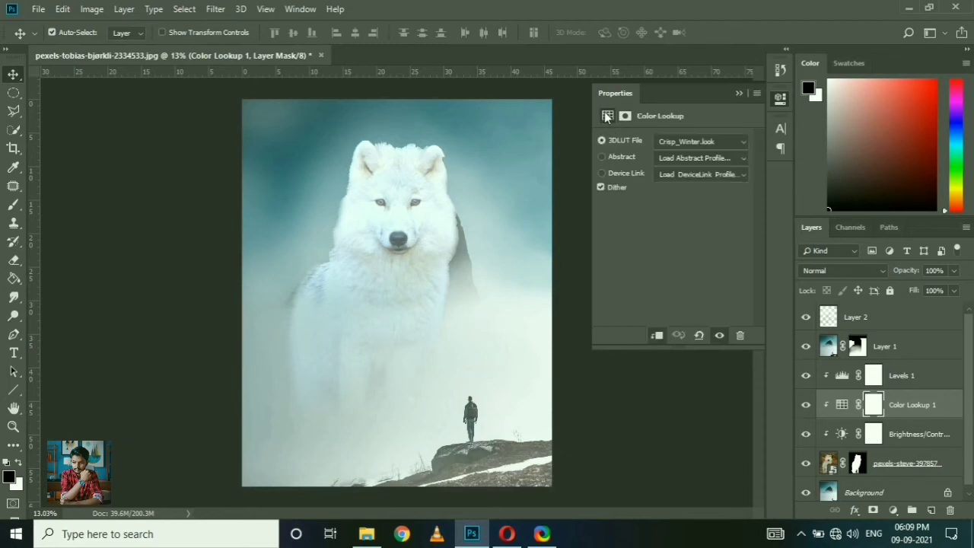
# Step: Reduce the Color Lookup 1 layer's opacity to 63%
pyautogui.moveTo(912, 272)
pyautogui.mouseDown()
pyautogui.moveTo(869, 274)
pyautogui.moveTo(910, 274)
pyautogui.mouseUp()
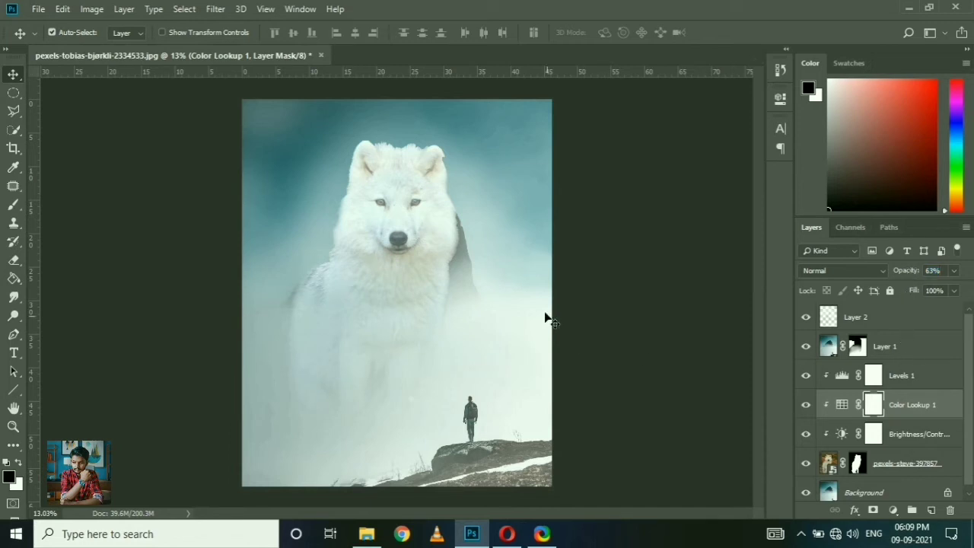
pyautogui.scroll(8, 431, 227)
pyautogui.scroll(-9, 431, 240)
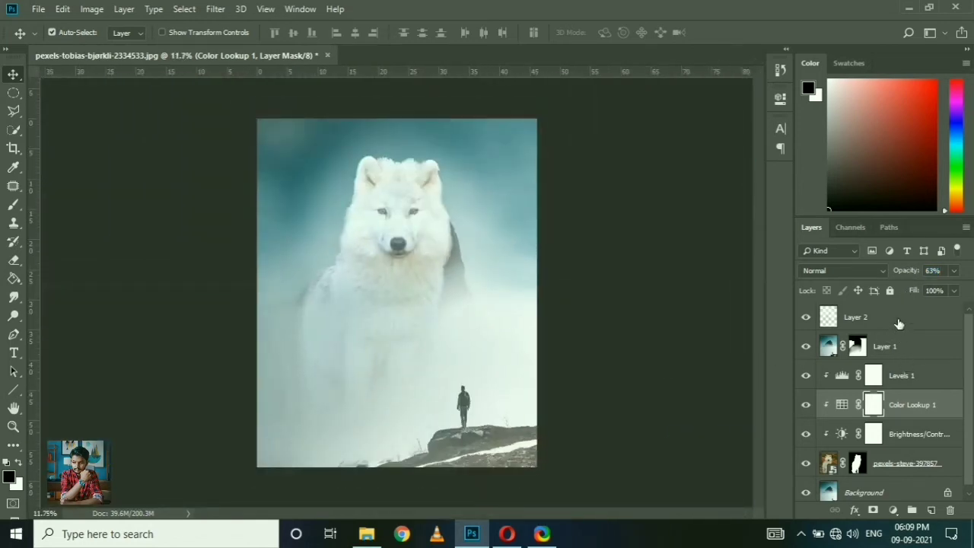
# Step: Add a Hue/Saturation adjustment above Layer 2 and raise its saturation to +24
pyautogui.click(898, 323)
pyautogui.click(893, 510)
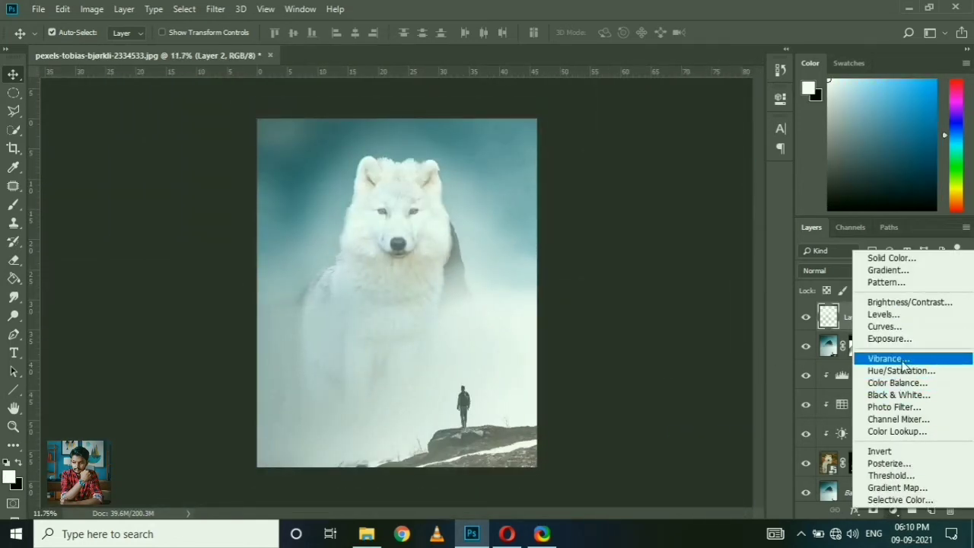
pyautogui.click(902, 371)
pyautogui.moveTo(673, 219); pyautogui.dragTo(690, 221)
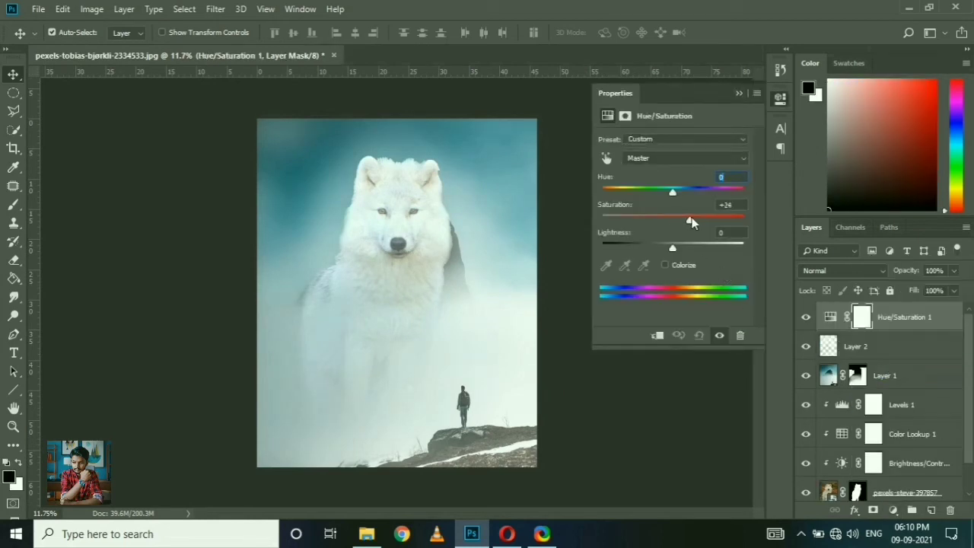
# Step: Try raising the Hue/Saturation 1 adjustment's saturation to +44 and its lightness to +22, keeping the hue at 0
pyautogui.moveTo(676, 253)
pyautogui.mouseDown()
pyautogui.moveTo(687, 246)
pyautogui.moveTo(666, 248)
pyautogui.moveTo(688, 246)
pyautogui.mouseUp()
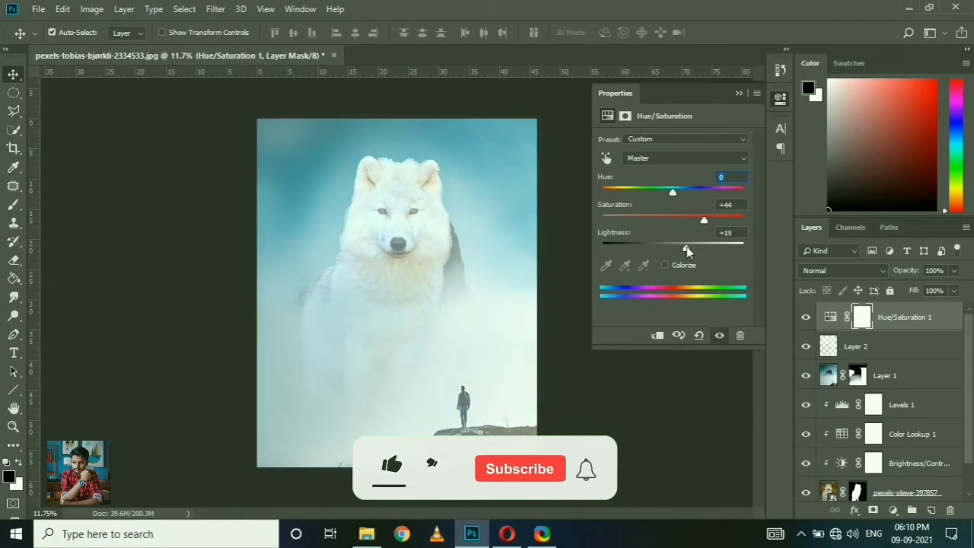
pyautogui.moveTo(673, 195); pyautogui.dragTo(673, 202)
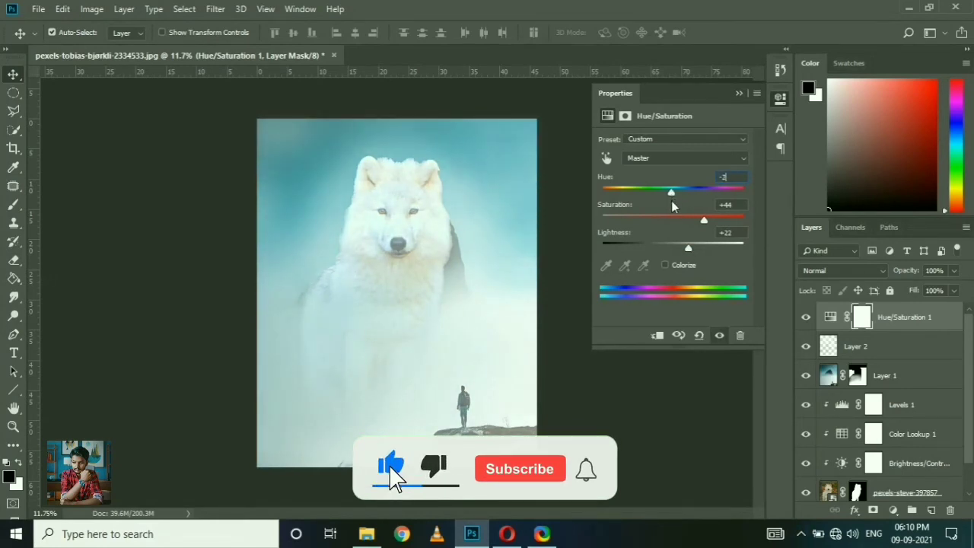
pyautogui.click(692, 140)
pyautogui.click(691, 157)
pyautogui.click(690, 157)
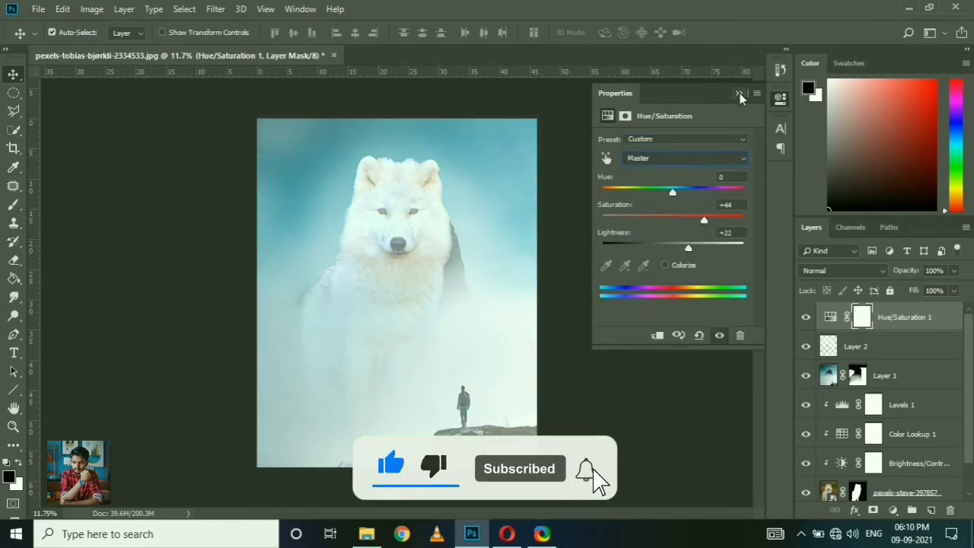
pyautogui.click(739, 93)
# Step: Try a Color Balance adjustment on top with midtones blue at +31 and shadows at cyan -10 and blue +17
pyautogui.click(894, 510)
pyautogui.click(875, 386)
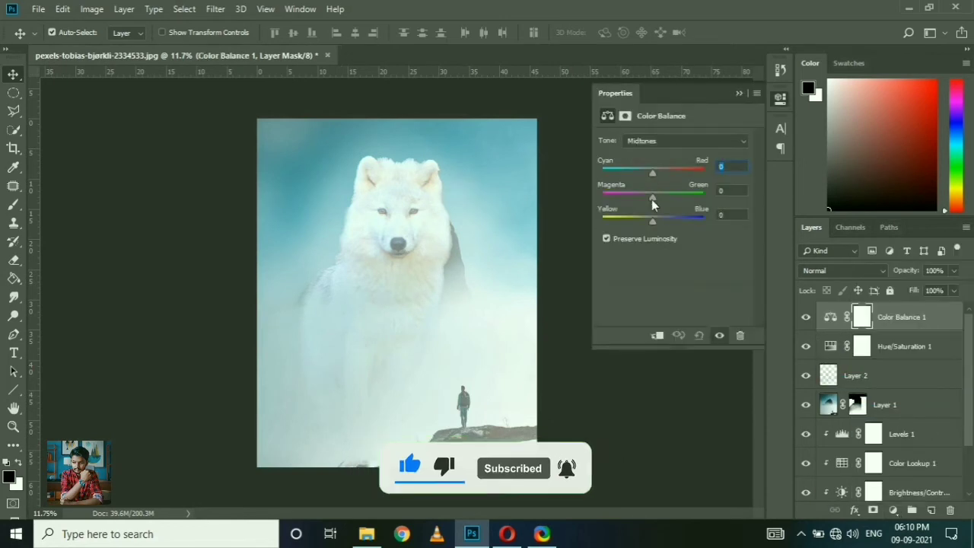
pyautogui.moveTo(657, 223); pyautogui.dragTo(669, 221)
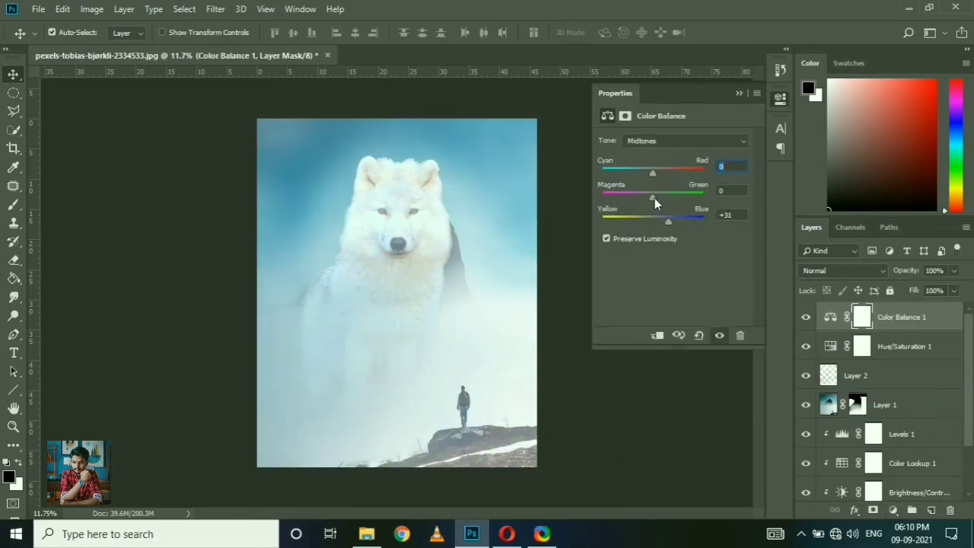
pyautogui.click(663, 140)
pyautogui.click(660, 155)
pyautogui.moveTo(659, 220); pyautogui.dragTo(661, 220)
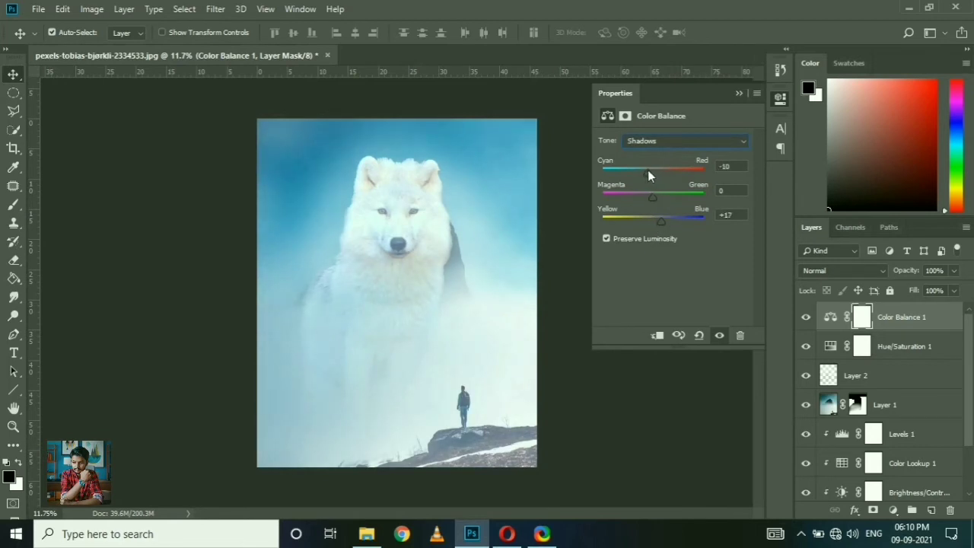
# Step: Try the Color Balance highlights with blue at +20 and reset that value to 0
pyautogui.click(662, 141)
pyautogui.click(665, 176)
pyautogui.moveTo(652, 174); pyautogui.dragTo(652, 173)
pyautogui.moveTo(652, 220); pyautogui.dragTo(663, 218)
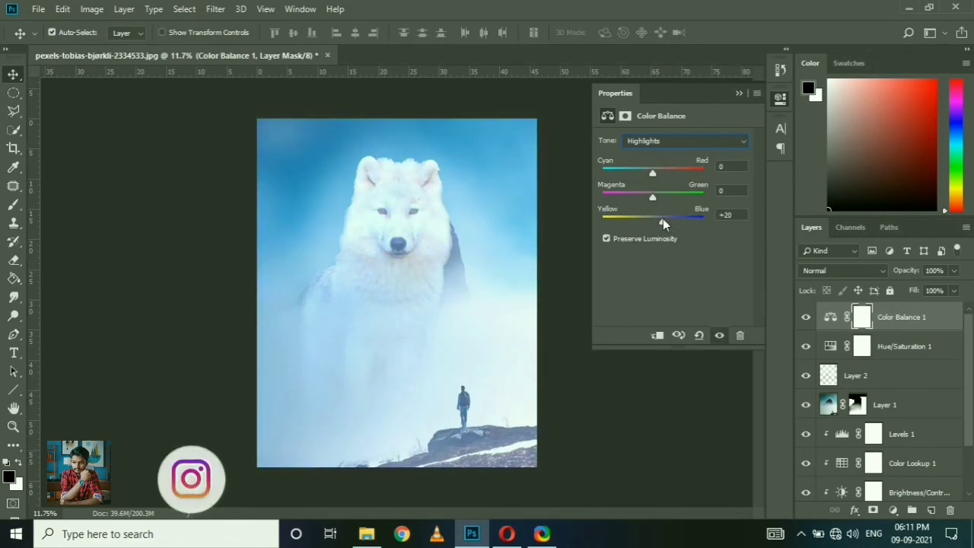
pyautogui.click(727, 215)
pyautogui.write('0')
pyautogui.click(739, 93)
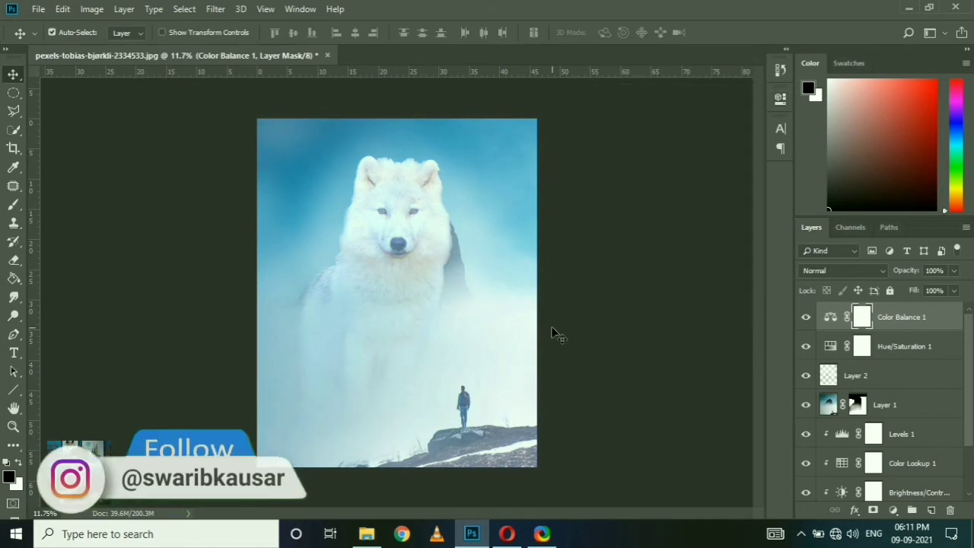
# Step: Compare the image with and without the Color Balance 1 adjustment and delete that layer
pyautogui.click(808, 319)
pyautogui.click(808, 319)
pyautogui.click(809, 318)
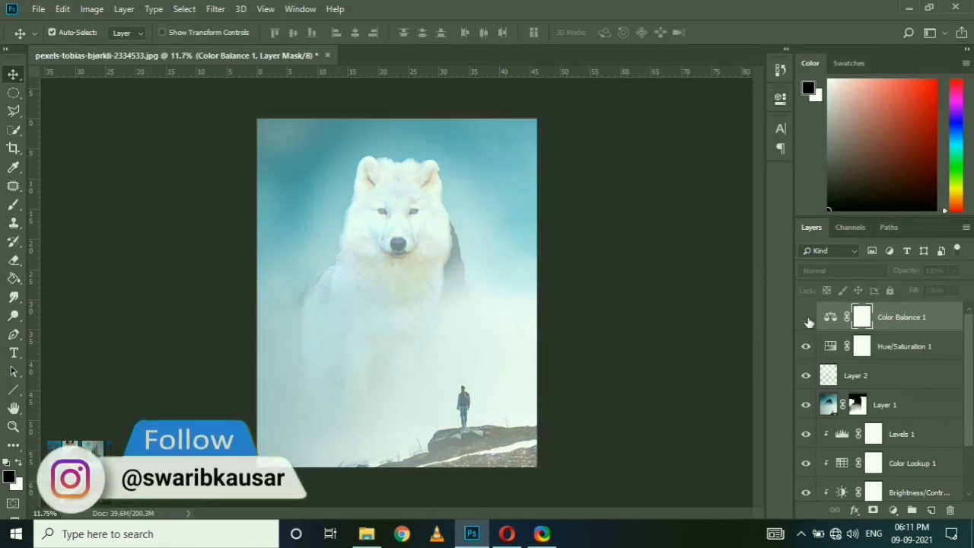
pyautogui.press('Delete')
# Step: Set the Hue/Saturation 1 adjustment's saturation to +11 and its lightness to 0 after comparing its effect
pyautogui.click(808, 319)
pyautogui.click(807, 318)
pyautogui.click(808, 319)
pyautogui.click(807, 319)
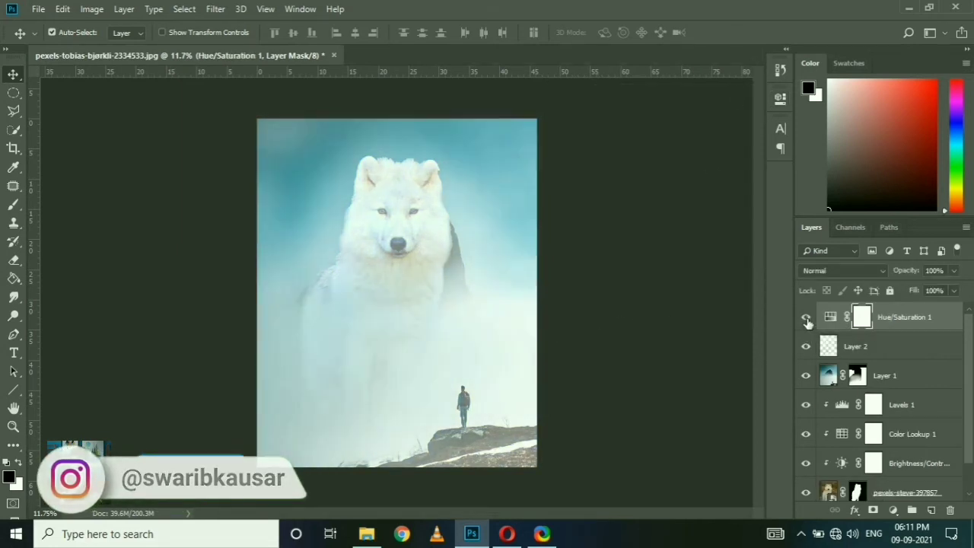
pyautogui.click(808, 319)
pyautogui.click(808, 319)
pyautogui.doubleClick(830, 317)
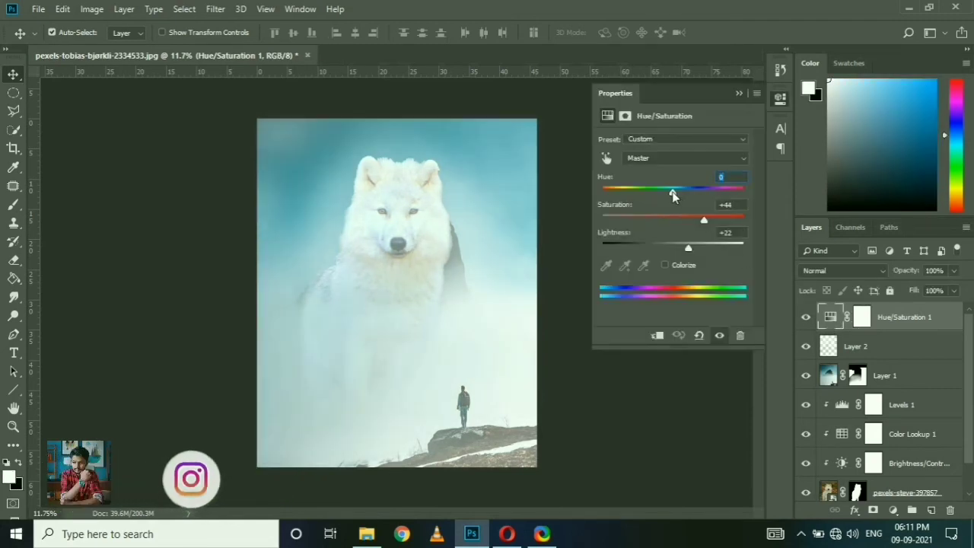
pyautogui.moveTo(667, 222); pyautogui.dragTo(666, 250)
pyautogui.doubleClick(723, 233)
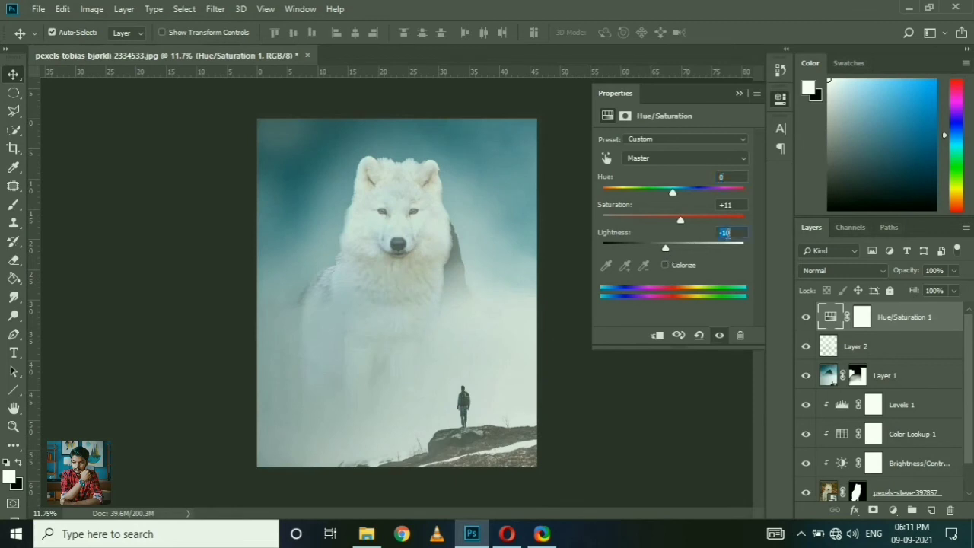
pyautogui.write('0')
pyautogui.click(739, 93)
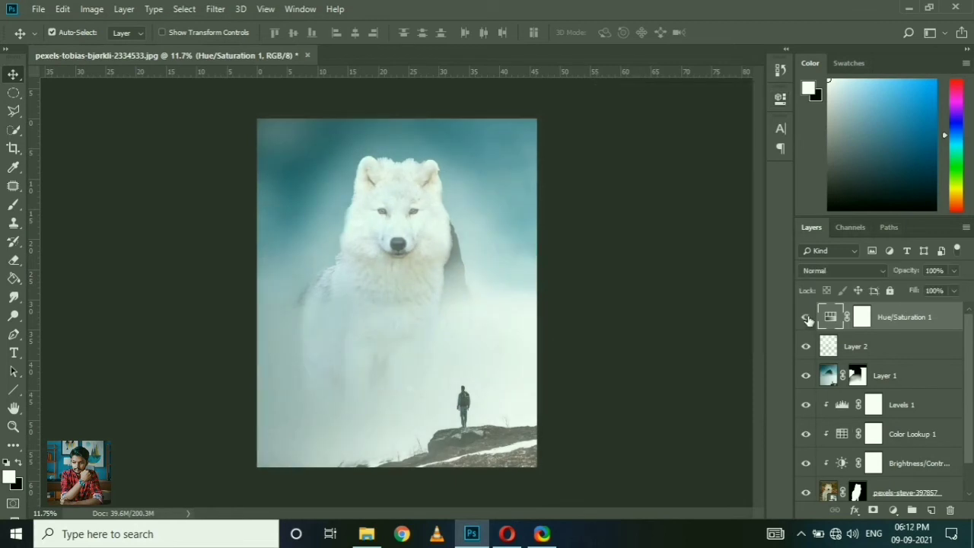
# Step: Unlock the Background layer to turn it into a regular layer
pyautogui.scroll(-1, 918, 459)
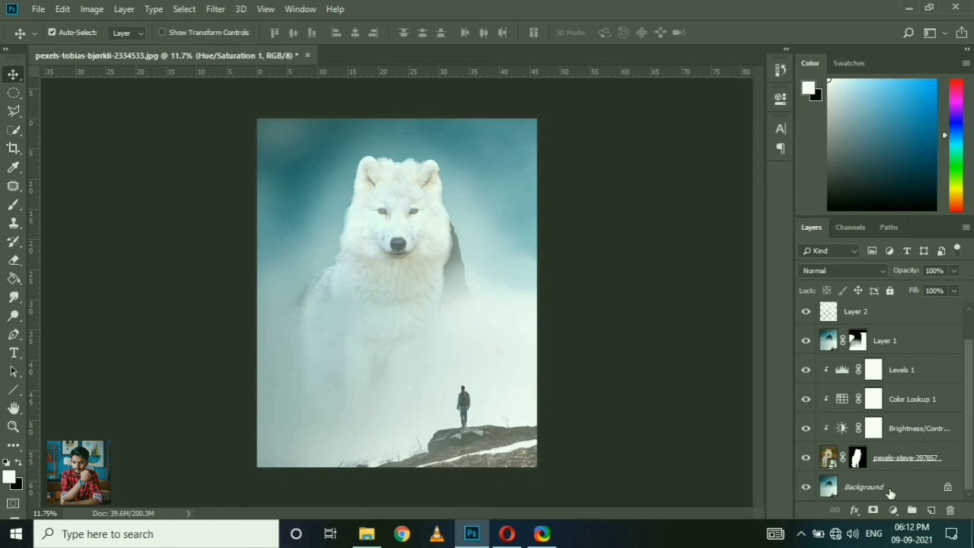
pyautogui.click(883, 341)
pyautogui.scroll(1, 867, 367)
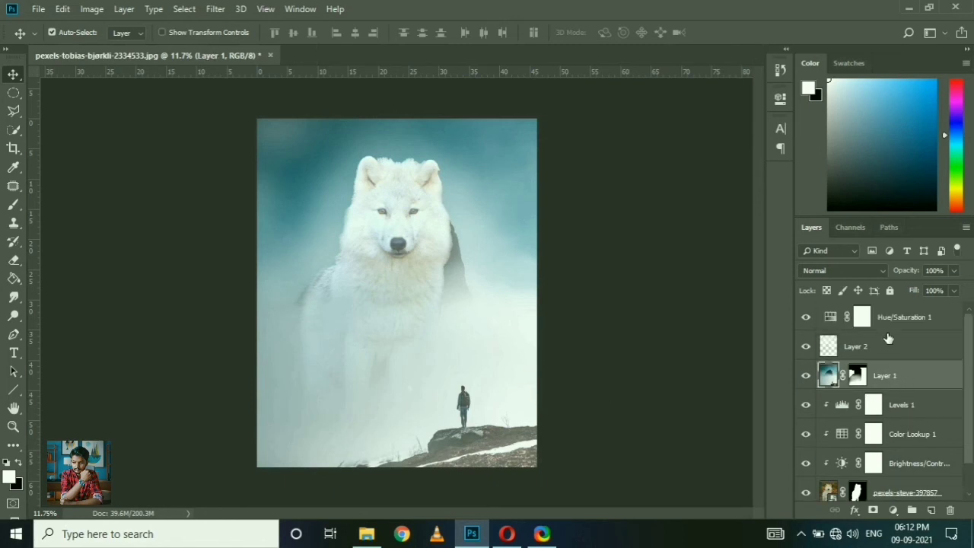
pyautogui.click(904, 321)
pyautogui.scroll(-1, 911, 383)
pyautogui.hotkey('ctrl', 'alt', 'a')
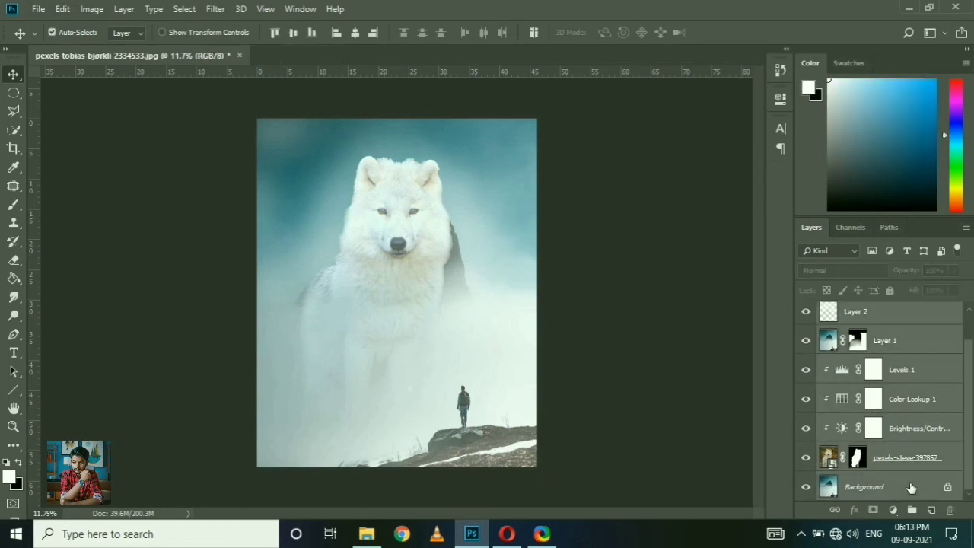
pyautogui.doubleClick(947, 488)
# Step: Group all layers from Hue/Saturation 1 down to the unlocked background layer
pyautogui.scroll(1, 929, 450)
pyautogui.click(917, 160)
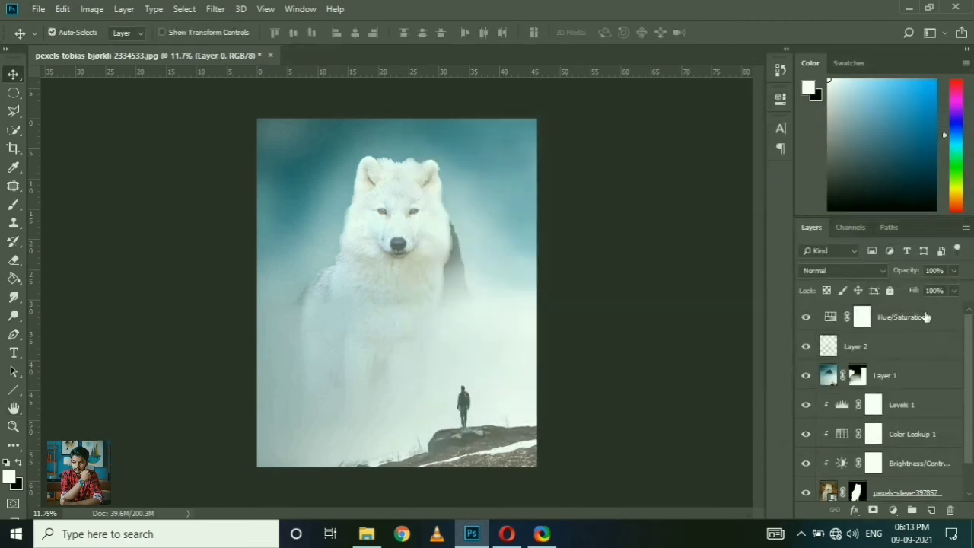
pyautogui.click(926, 317)
pyautogui.scroll(-1, 913, 442)
pyautogui.keyDown('shift'); pyautogui.click(909, 482); pyautogui.keyUp('shift')
pyautogui.hotkey('ctrl', 'g')
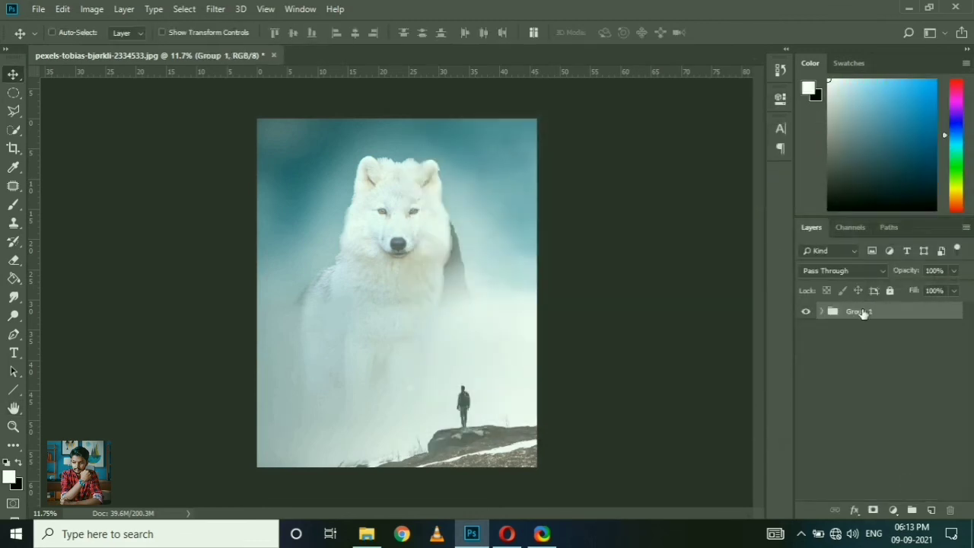
# Step: Convert a duplicate of Group 1 to a smart object, with the original group hidden
pyautogui.hotkey('ctrl', 'j')
pyautogui.click(808, 331)
pyautogui.rightClick(853, 312)
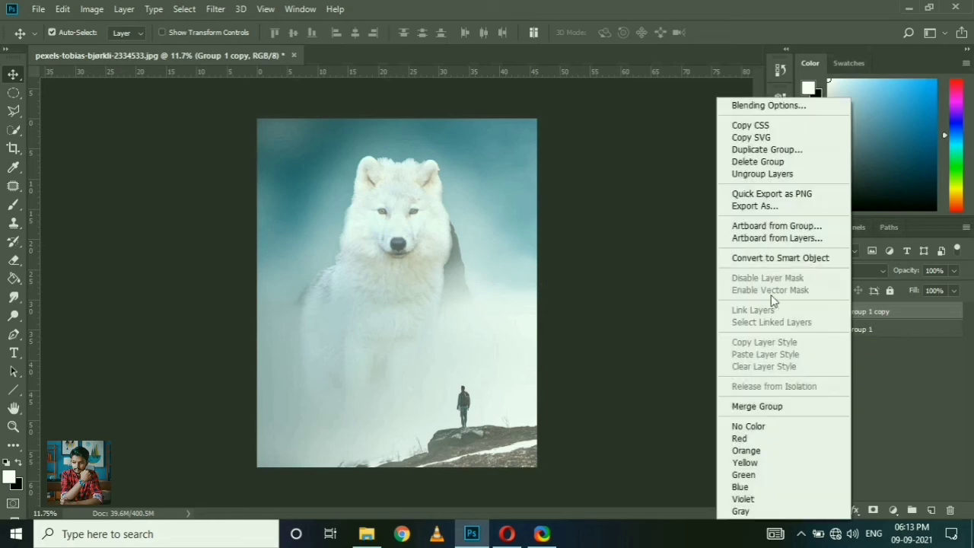
pyautogui.click(778, 258)
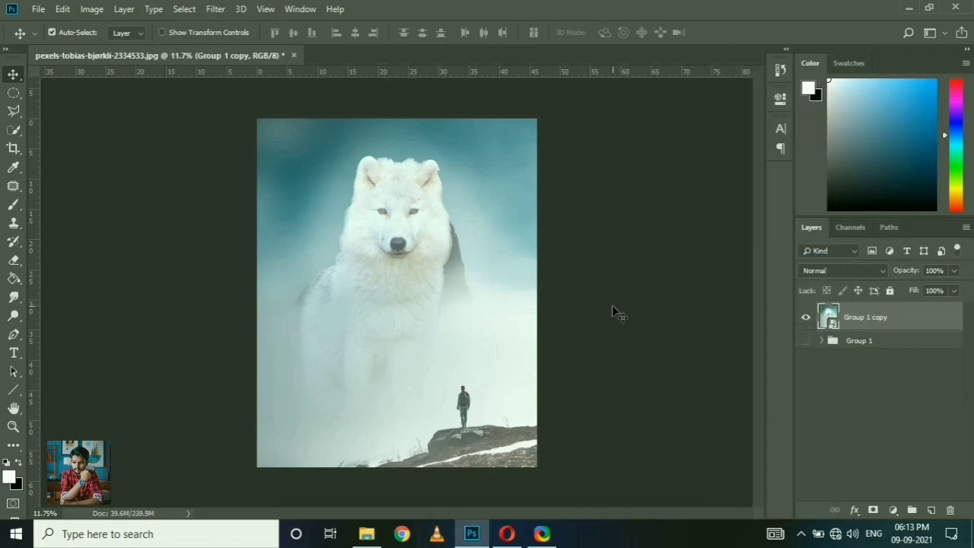
# Step: Start a Camera Raw filter on the smart object with temperature -4 and a point tone curve with raised blacks
pyautogui.hotkey('ctrl', 'shift', 'a')
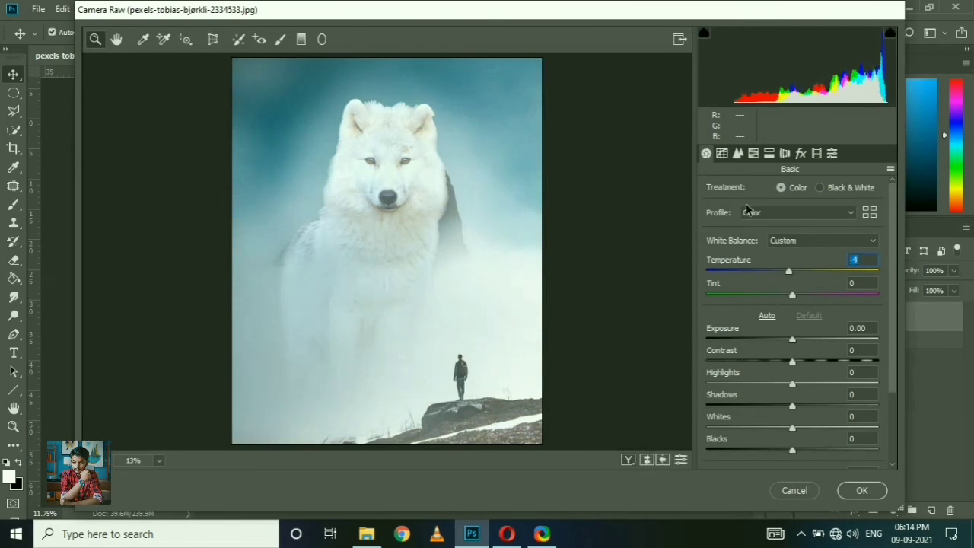
pyautogui.click(723, 154)
pyautogui.moveTo(701, 439); pyautogui.dragTo(716, 401)
pyautogui.moveTo(838, 295)
pyautogui.mouseDown()
pyautogui.moveTo(839, 309)
pyautogui.moveTo(839, 300)
pyautogui.mouseUp()
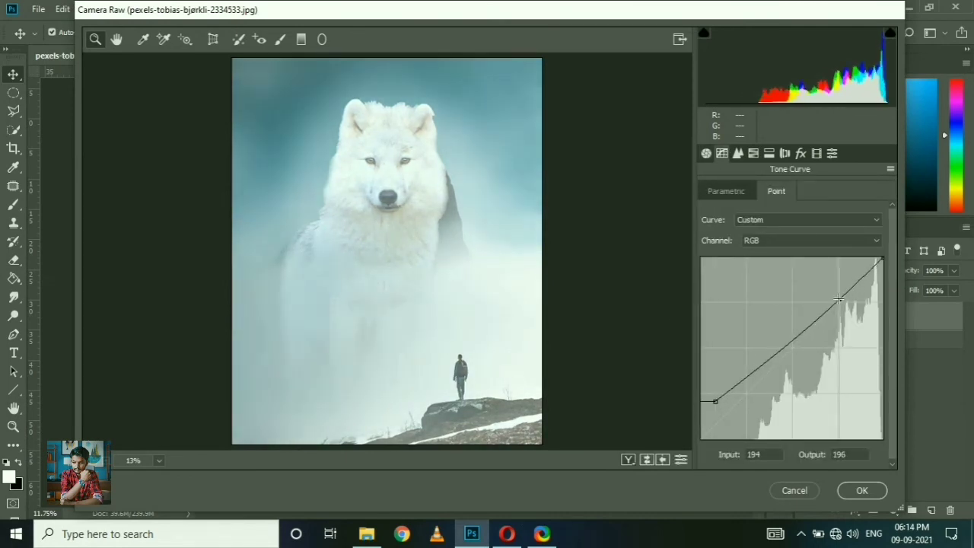
# Step: Lower Dehaze to -20 in the Camera Raw basic adjustments
pyautogui.click(738, 153)
pyautogui.click(706, 154)
pyautogui.scroll(-2, 837, 358)
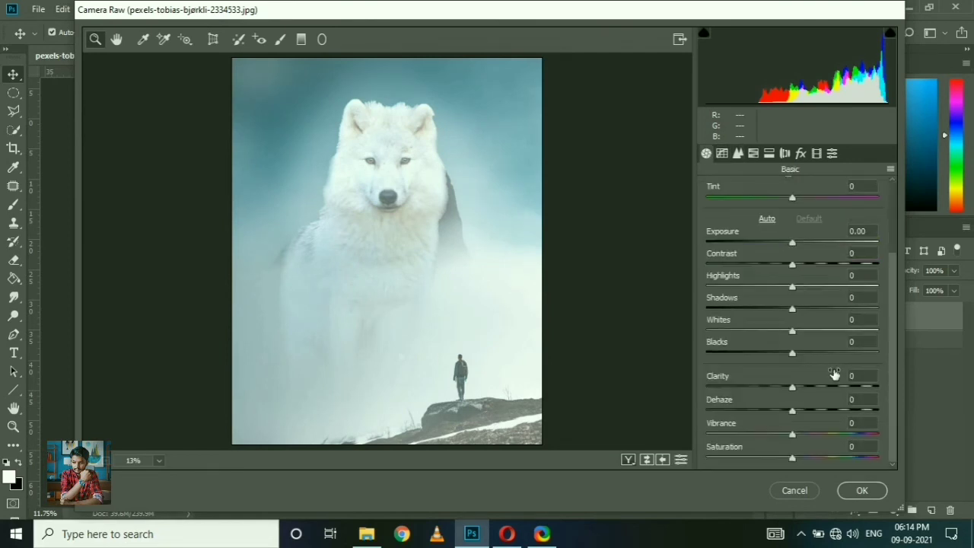
pyautogui.moveTo(786, 411); pyautogui.dragTo(774, 409)
pyautogui.scroll(3, 791, 350)
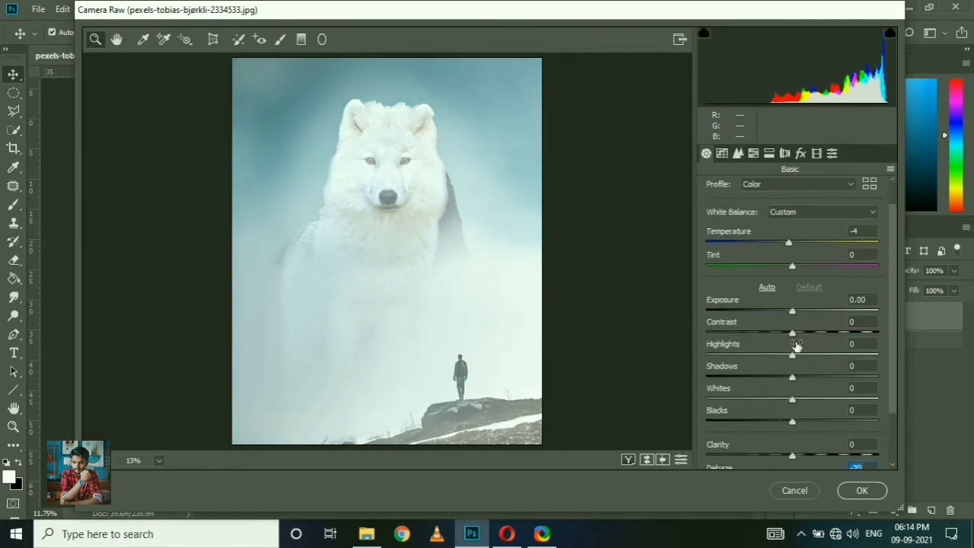
pyautogui.scroll(1, 793, 347)
# Step: Reduce the HSL saturation of oranges to -71 and yellows to -74, and shift the blues hue to -23
pyautogui.click(753, 153)
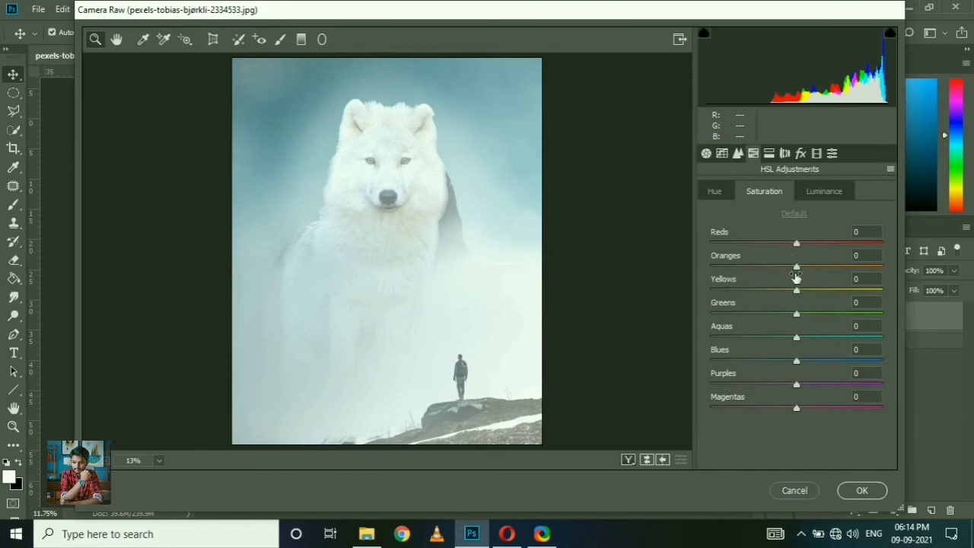
pyautogui.moveTo(797, 291); pyautogui.dragTo(753, 292)
pyautogui.moveTo(797, 267); pyautogui.dragTo(736, 268)
pyautogui.moveTo(752, 291); pyautogui.dragTo(733, 291)
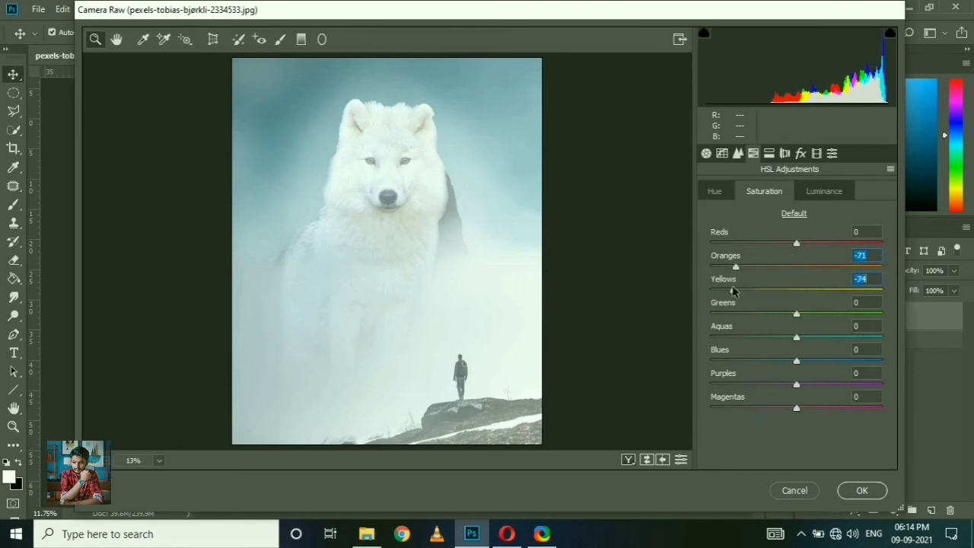
pyautogui.click(714, 191)
pyautogui.moveTo(796, 362); pyautogui.dragTo(776, 362)
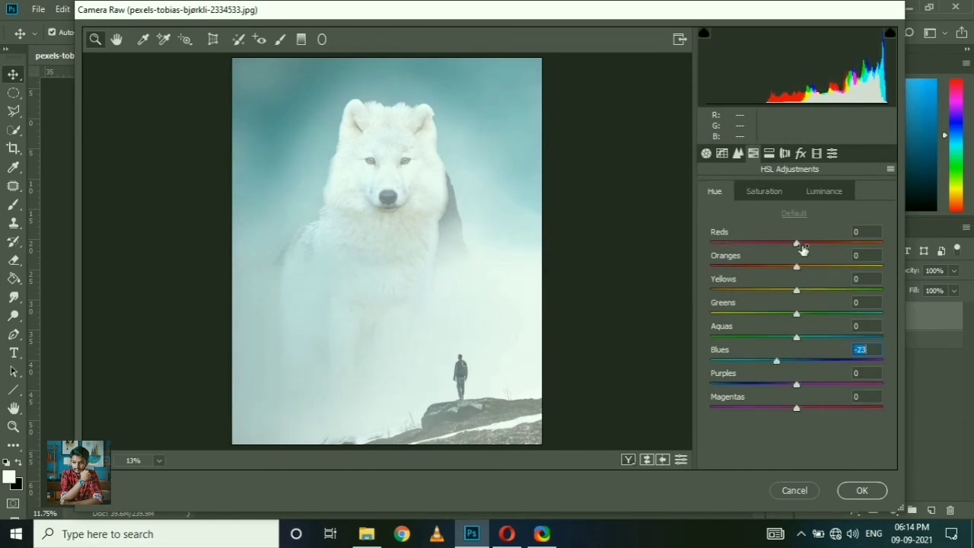
# Step: Lower Clarity to -25 and apply the Camera Raw filter
pyautogui.click(769, 153)
pyautogui.click(738, 153)
pyautogui.click(707, 154)
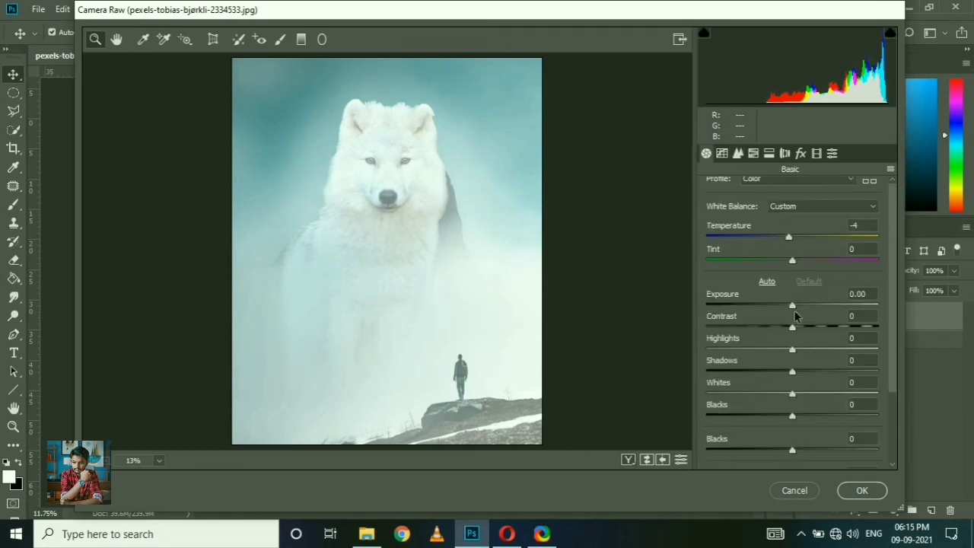
pyautogui.scroll(-2, 795, 316)
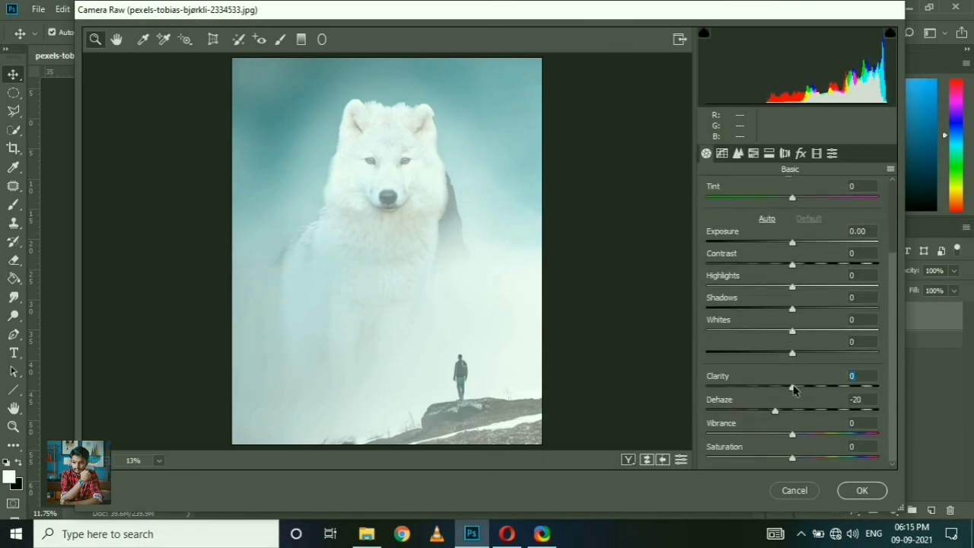
pyautogui.moveTo(794, 387); pyautogui.dragTo(771, 388)
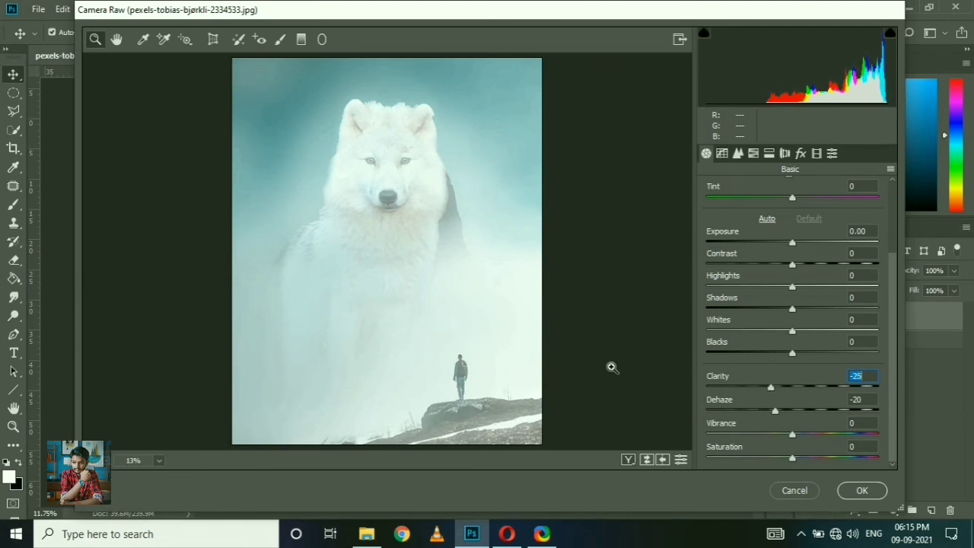
pyautogui.click(864, 490)
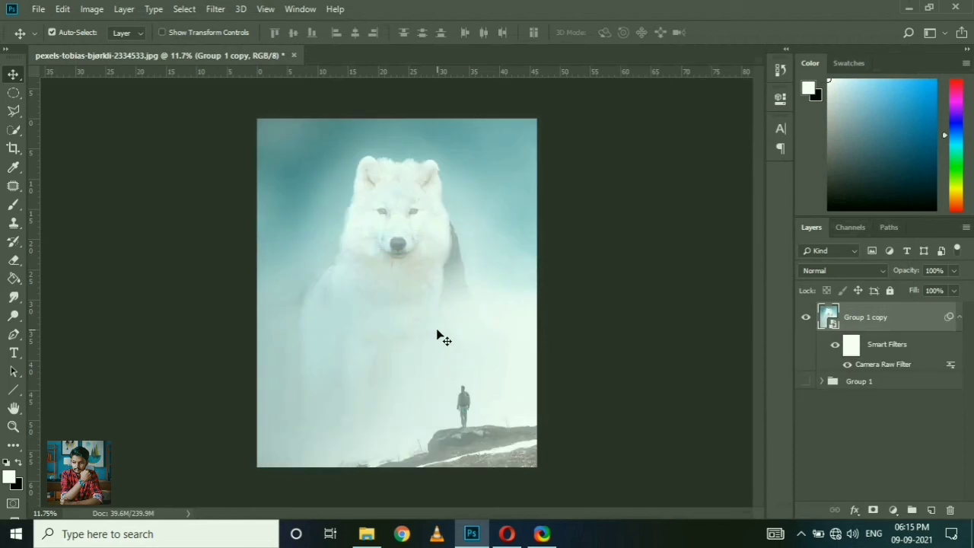
pyautogui.scroll(3, 403, 271)
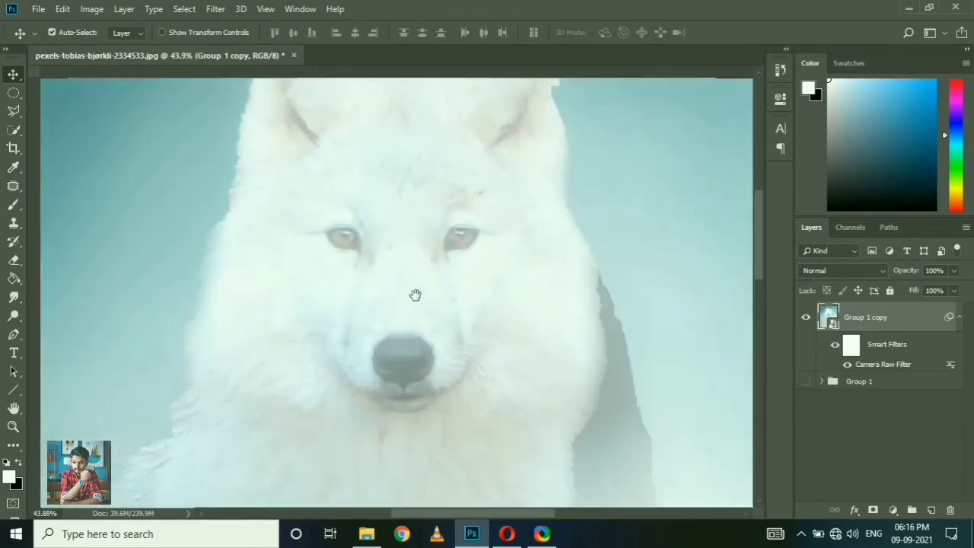
pyautogui.scroll(-3, 402, 263)
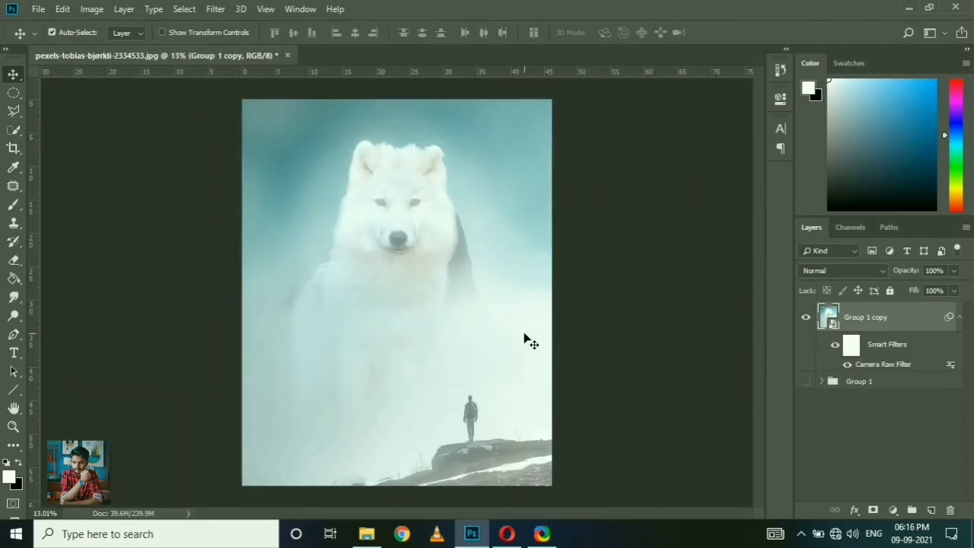
pyautogui.click(892, 510)
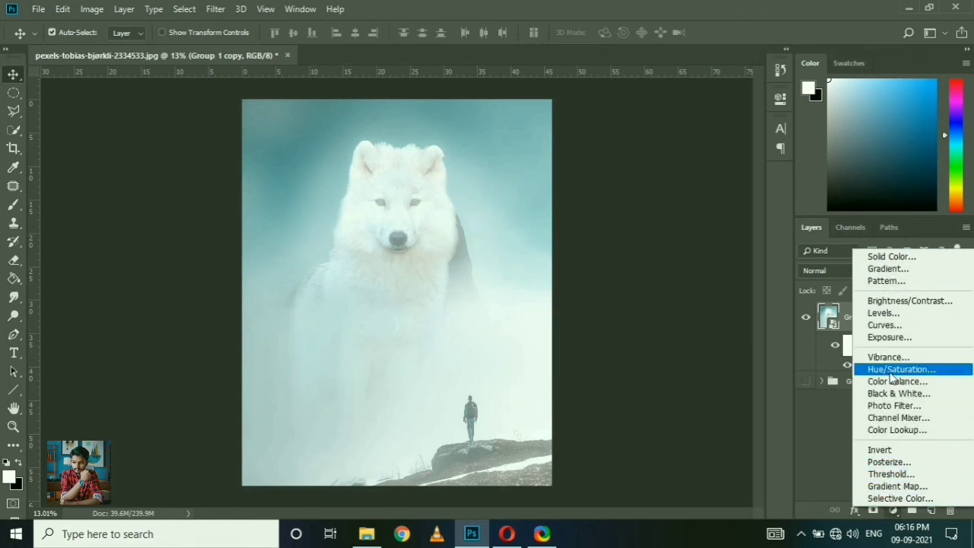
pyautogui.click(910, 301)
pyautogui.moveTo(673, 204)
pyautogui.mouseDown()
pyautogui.moveTo(706, 206)
pyautogui.moveTo(657, 206)
pyautogui.moveTo(683, 206)
pyautogui.moveTo(674, 204)
pyautogui.mouseUp()
pyautogui.click(739, 93)
pyautogui.press('Delete')
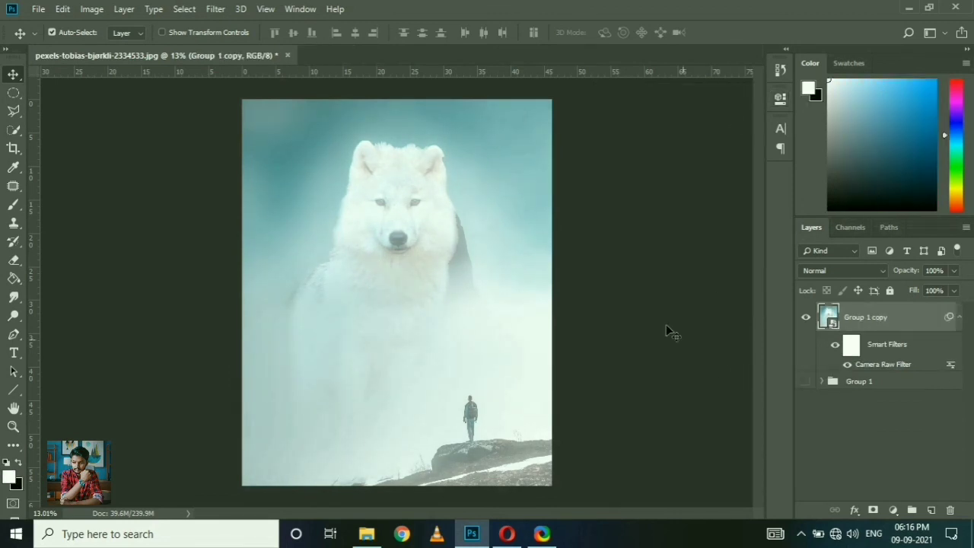
# Step: Add a Shadows/Highlights adjustment to the smart object with shadows amount 30%, tone 67% and radius 18 px
pyautogui.click(92, 9)
pyautogui.moveTo(145, 46)
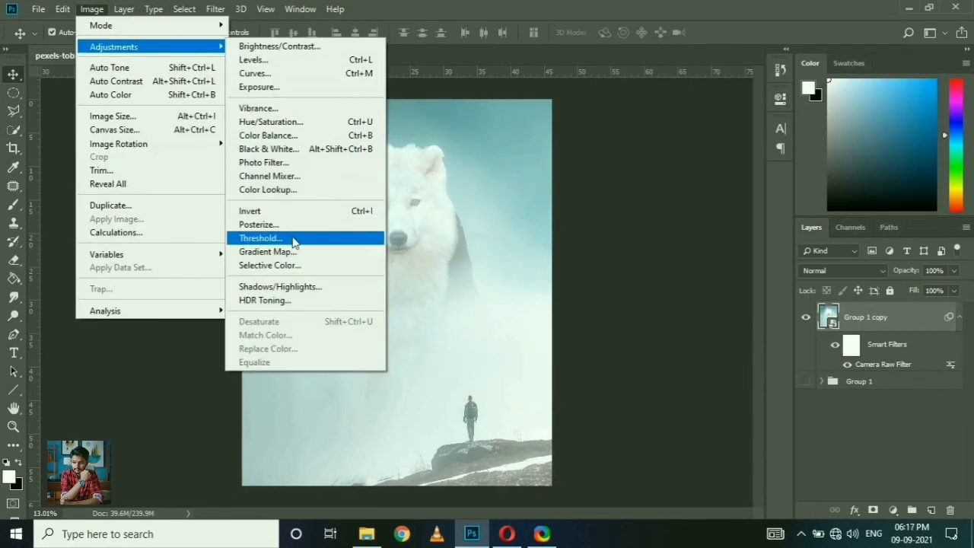
pyautogui.click(280, 287)
pyautogui.moveTo(488, 41); pyautogui.dragTo(728, 67)
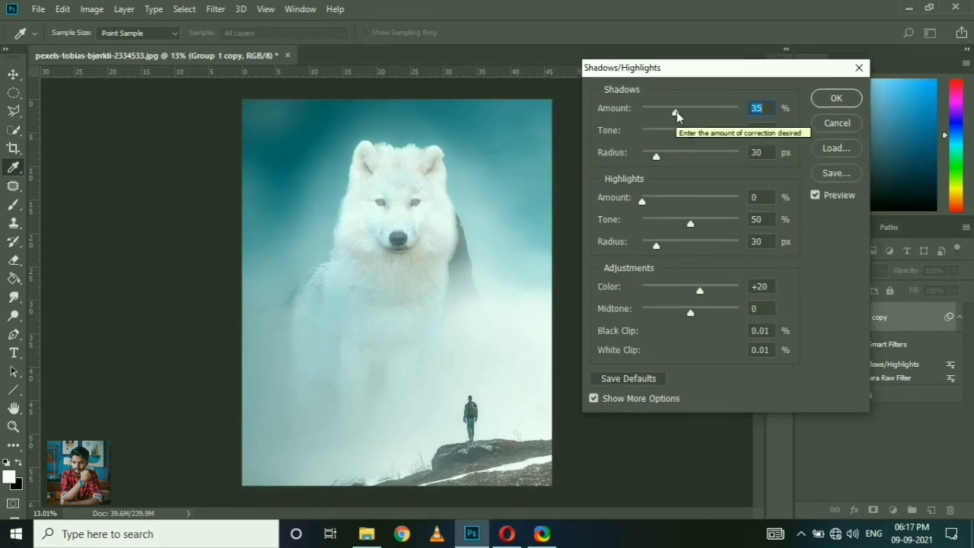
pyautogui.moveTo(676, 112); pyautogui.dragTo(646, 163)
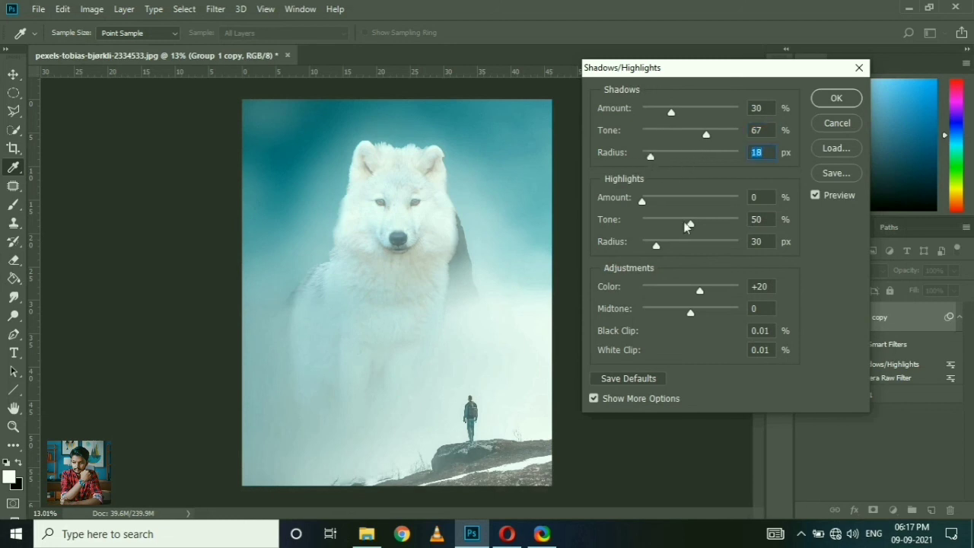
# Step: Set the highlights tone to 44% and radius to 45 px, lower color to -41, and apply Shadows/Highlights
pyautogui.moveTo(649, 200)
pyautogui.mouseDown()
pyautogui.moveTo(672, 201)
pyautogui.moveTo(642, 199)
pyautogui.mouseUp()
pyautogui.moveTo(691, 223); pyautogui.dragTo(665, 255)
pyautogui.moveTo(701, 296)
pyautogui.mouseDown()
pyautogui.moveTo(709, 288)
pyautogui.moveTo(647, 284)
pyautogui.moveTo(735, 311)
pyautogui.moveTo(688, 310)
pyautogui.mouseUp()
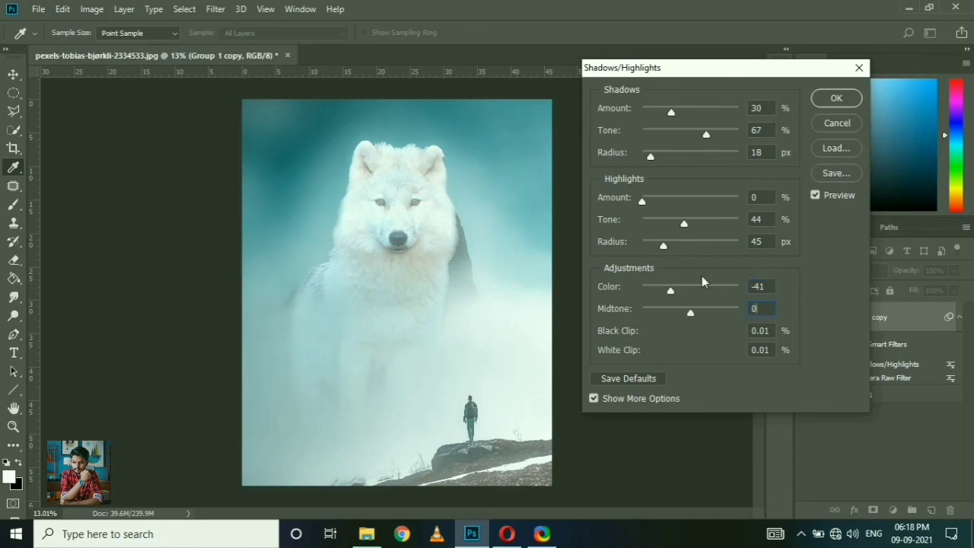
pyautogui.press('Return')
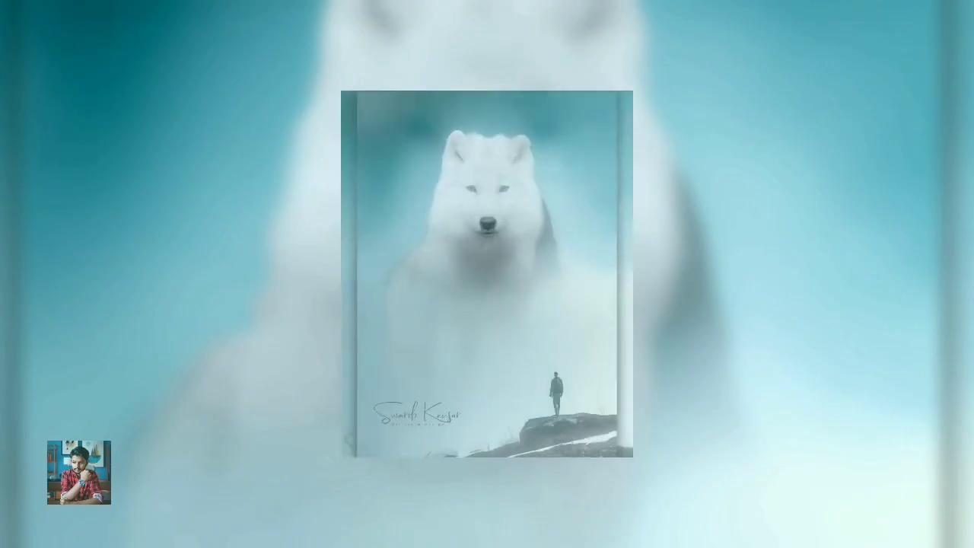